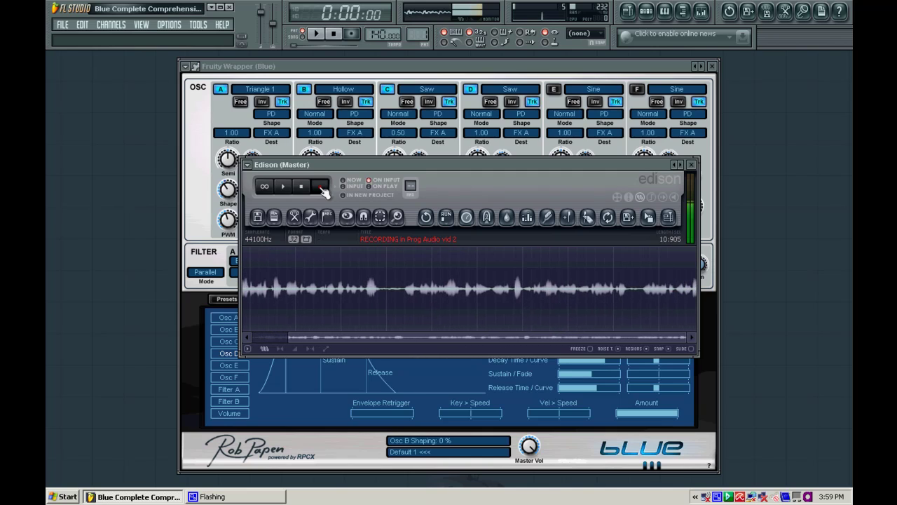
- Move the Edison recorder out of the way, switch off oscillators C and D, and play a test note
left_click_drag(358, 167, 853, 152)
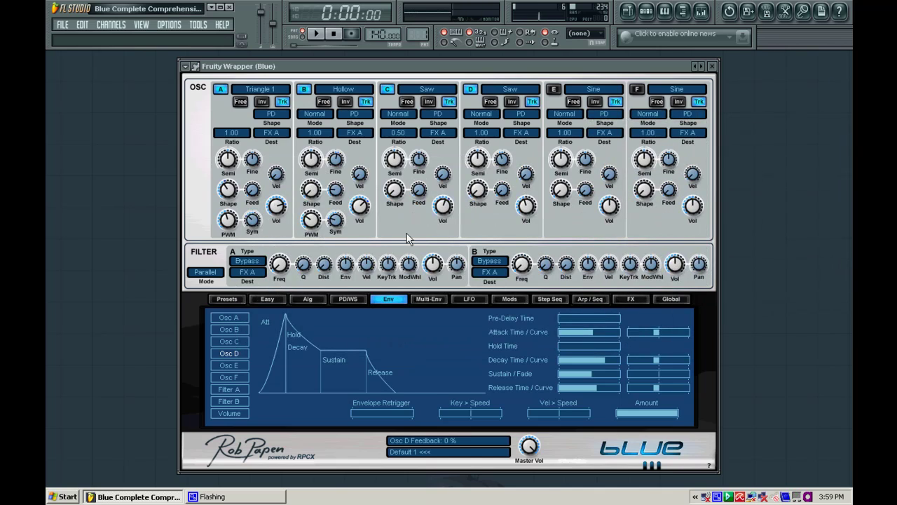
key("z")
left_click(385, 89)
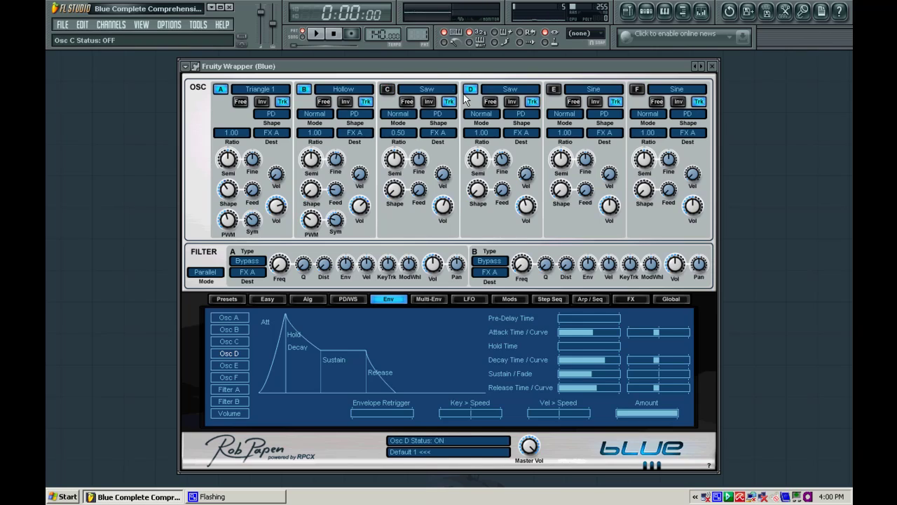
left_click(471, 90)
key("z")
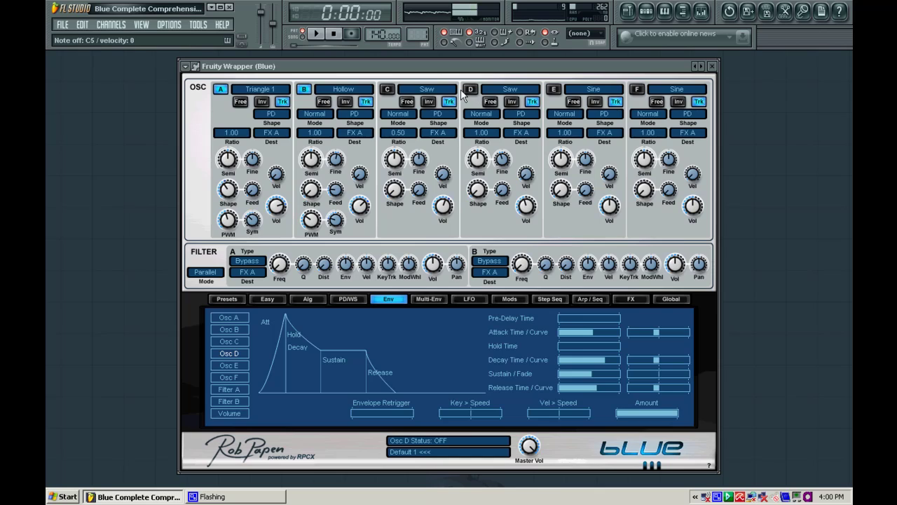
- Route oscillators A and B to Filter A and oscillators C and D to Filter B
left_click(273, 135)
left_click(285, 147)
left_click(352, 134)
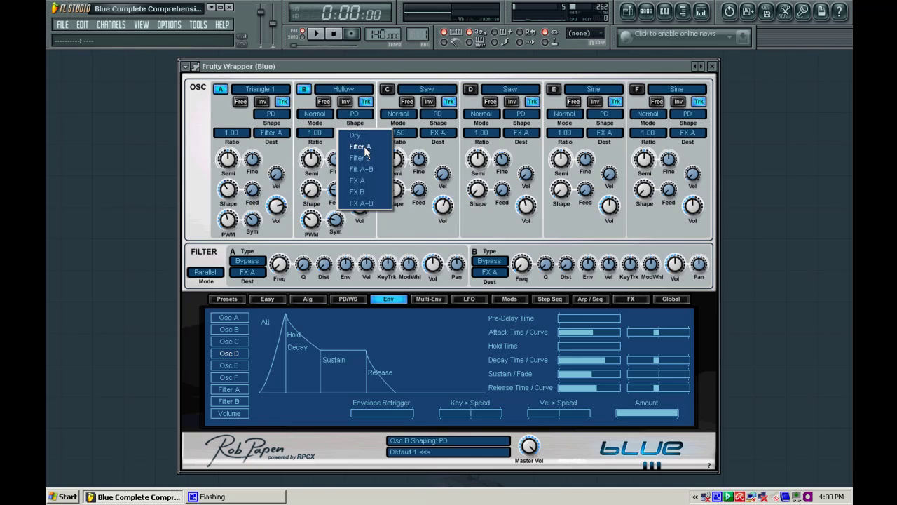
left_click(365, 147)
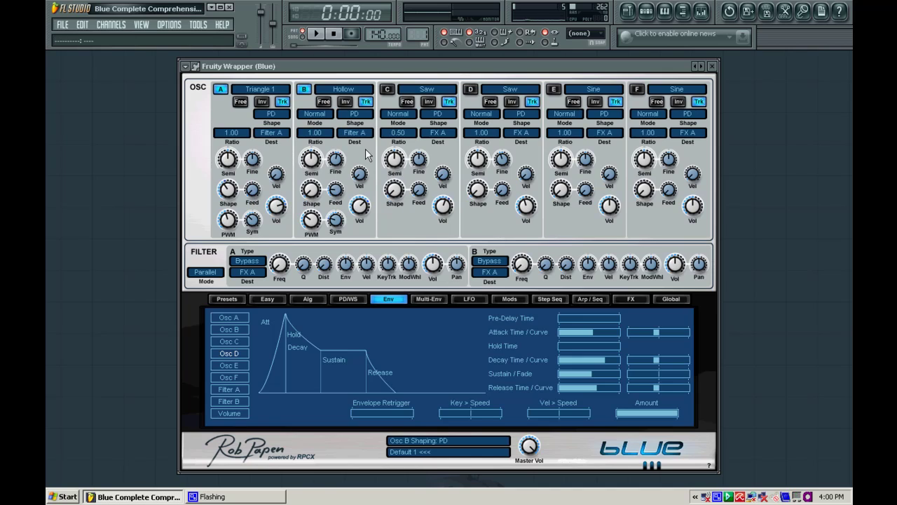
left_click(442, 135)
left_click(466, 158)
left_click(518, 133)
left_click(532, 158)
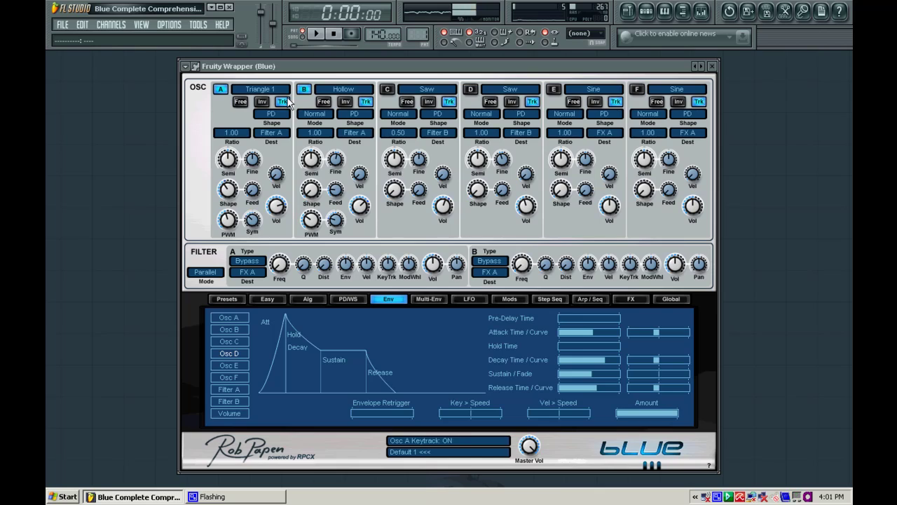
- Set Filter A's type to 12dB HP, raise its frequency to about 640 Hz, and audition a note
left_click(247, 261)
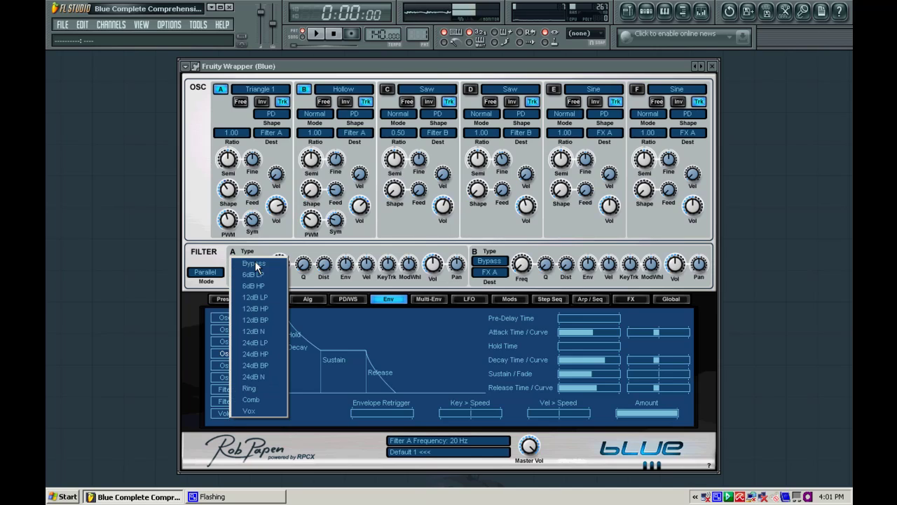
left_click(281, 309)
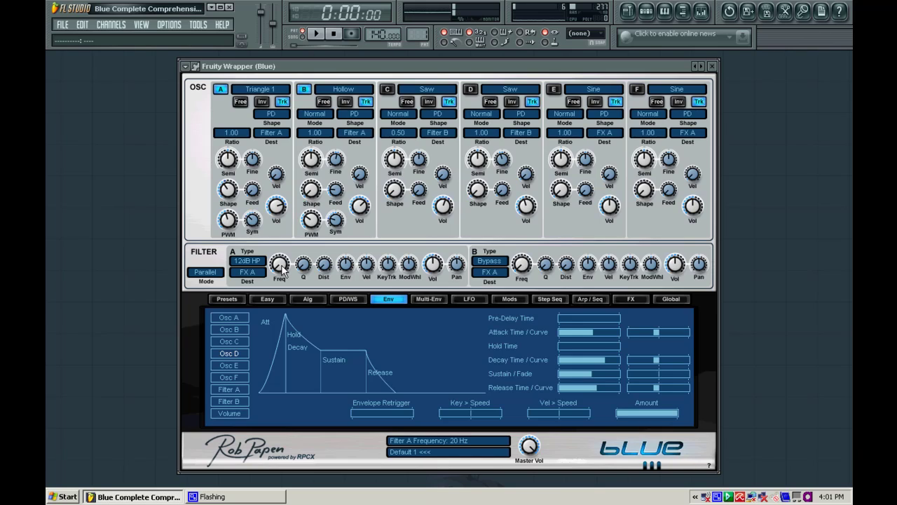
left_click_drag(281, 265, 281, 234)
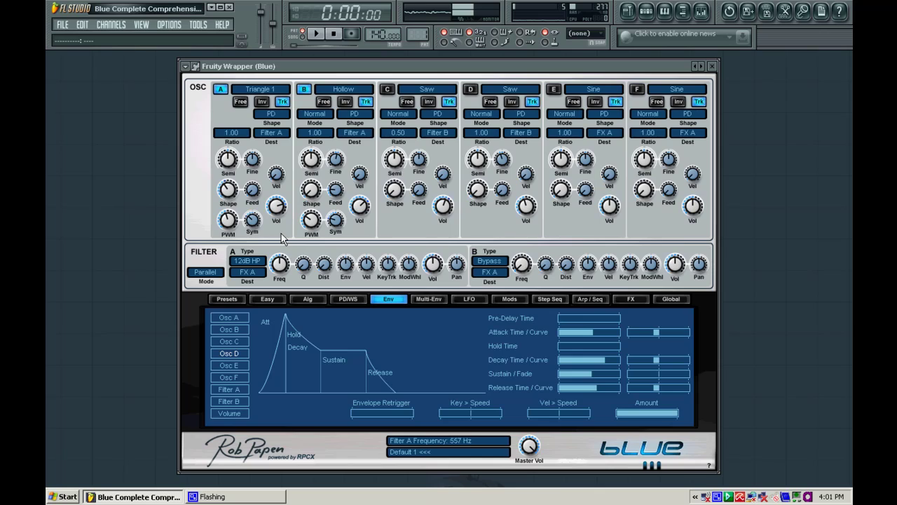
key("j")
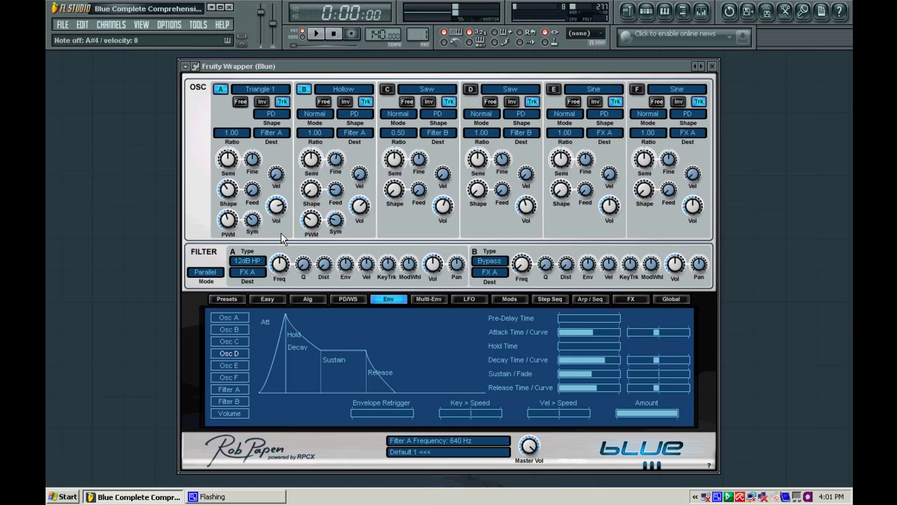
- Sweep Filter A's frequency down to 20 Hz and up to 20.5 kHz, ending at 260 Hz
left_click_drag(281, 267, 271, 337)
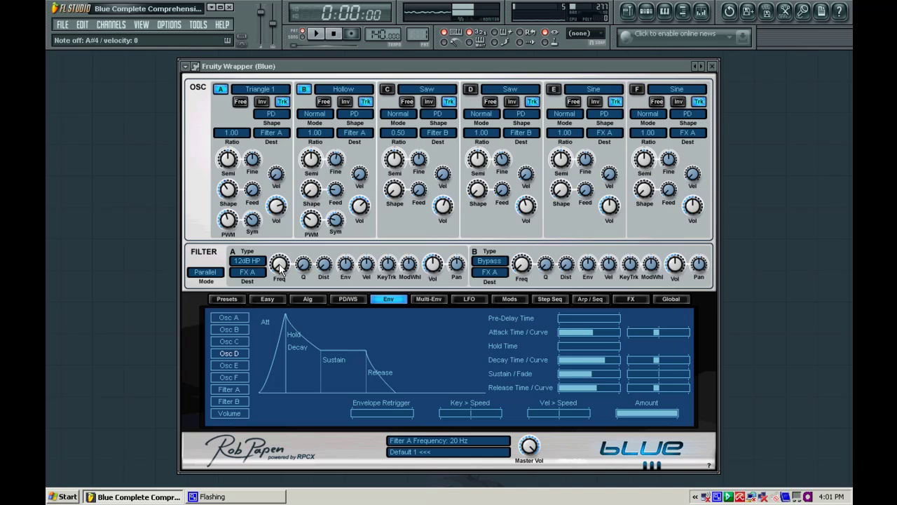
left_click_drag(280, 268, 296, 161)
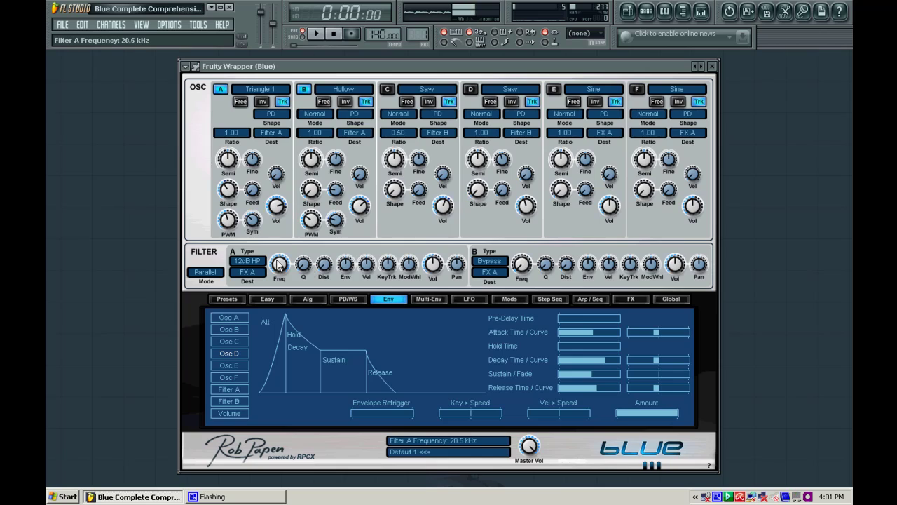
left_click_drag(279, 265, 263, 287)
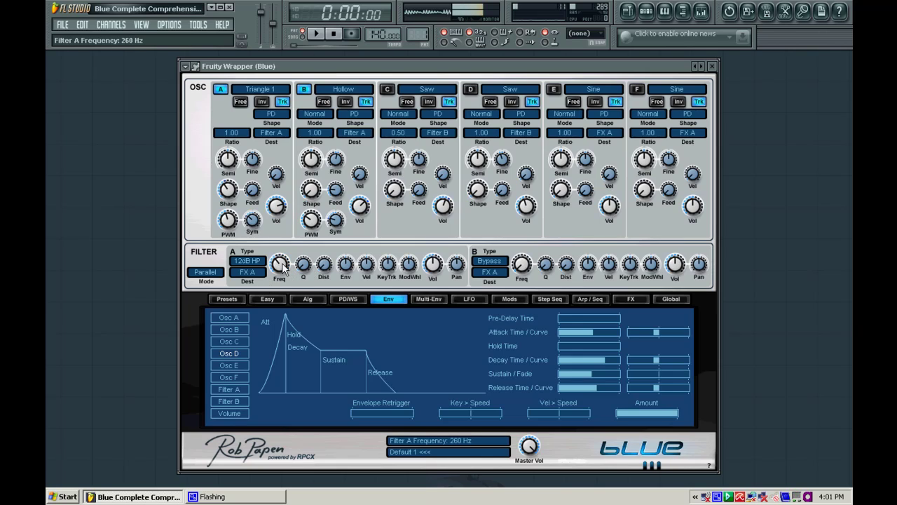
- Fine-tune Filter A's frequency to 243 Hz, add some distortion, and raise its resonance to 26 %
left_click_drag(283, 262, 283, 265)
scroll(283, 268, "up", 1)
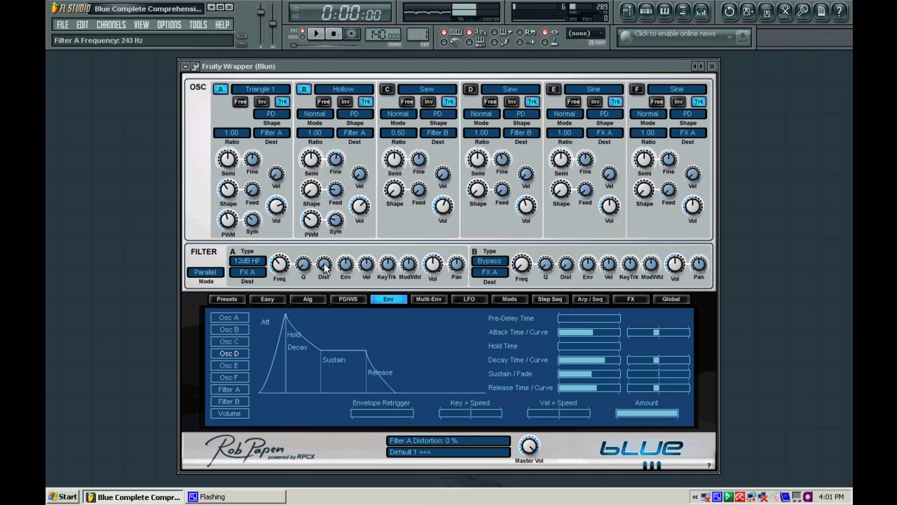
left_click_drag(324, 267, 303, 254)
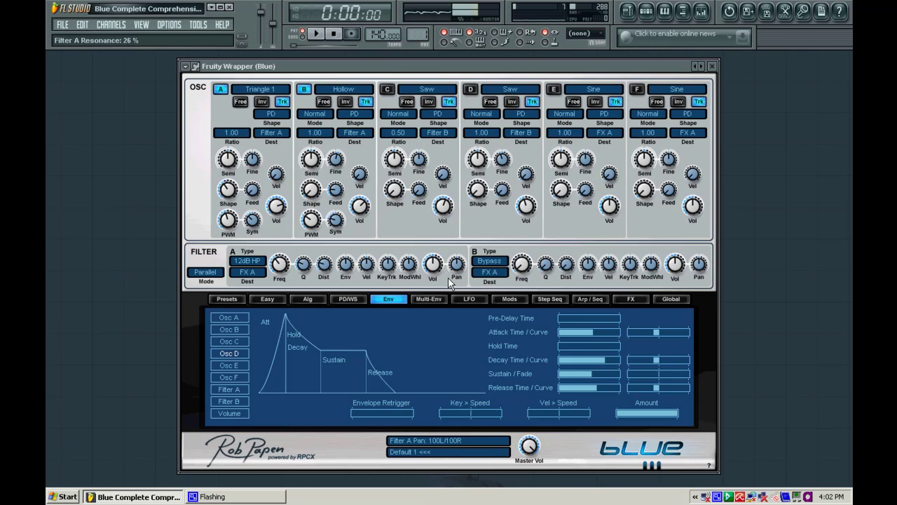
- Show Filter A's envelope and try envelope amounts of -32 % and -50 % with the filter frequency raised to about 786 Hz
left_click(231, 390)
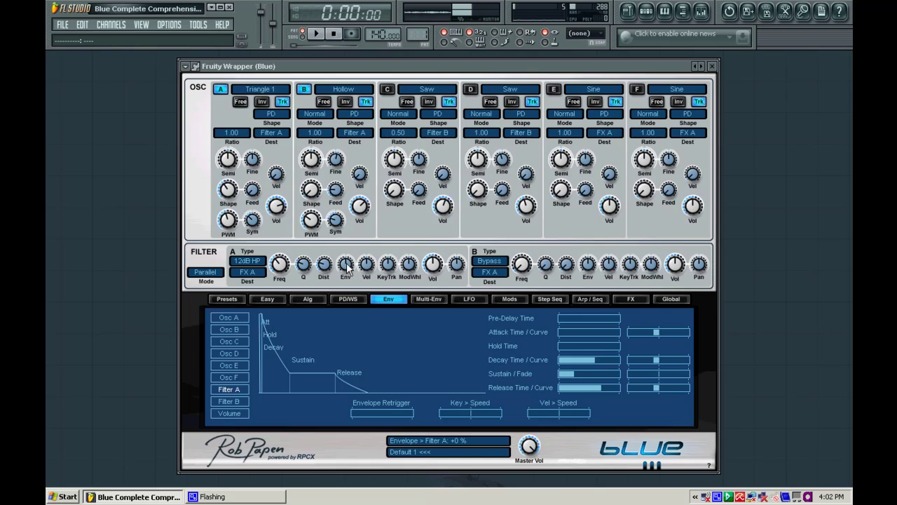
left_click_drag(347, 267, 348, 284)
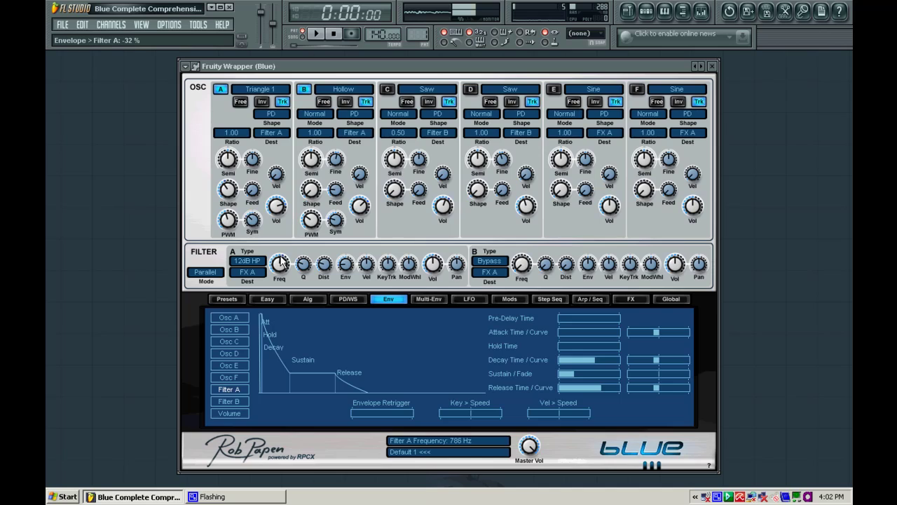
left_click_drag(281, 262, 280, 269)
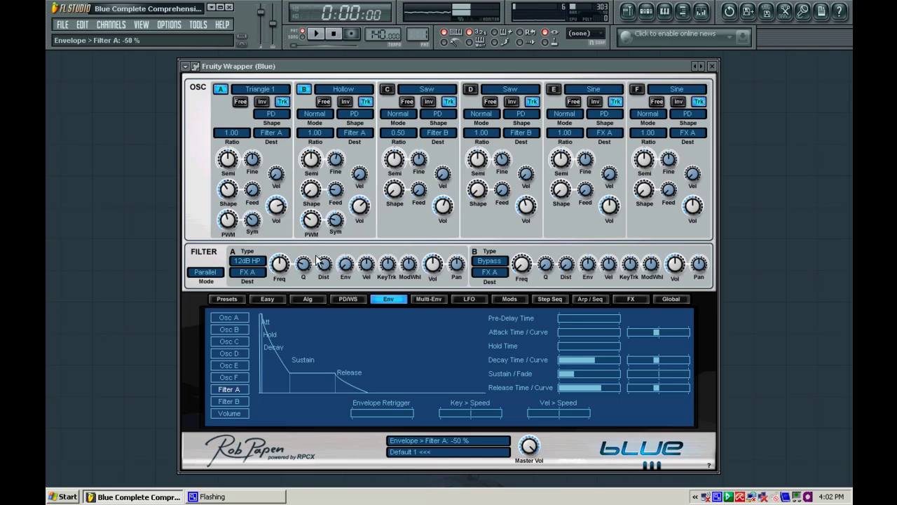
- Try a +50 % envelope amount with Filter A's frequency at 20.5 kHz, ending with the frequency at 260 Hz and the amount at 0 %
mouse_move(278, 263)
left_mouse_down()
mouse_move(268, 296)
mouse_move(271, 261)
left_mouse_up()
left_click_drag(345, 256, 330, 191)
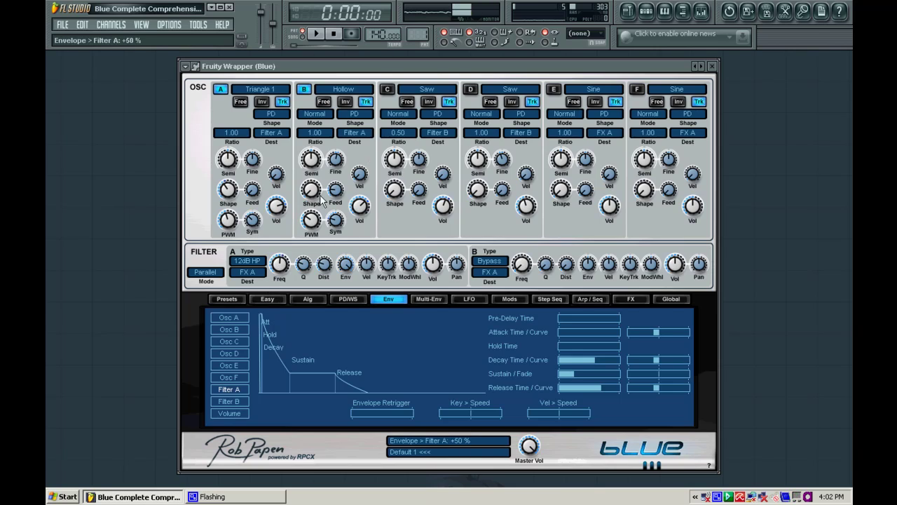
left_click_drag(280, 261, 288, 216)
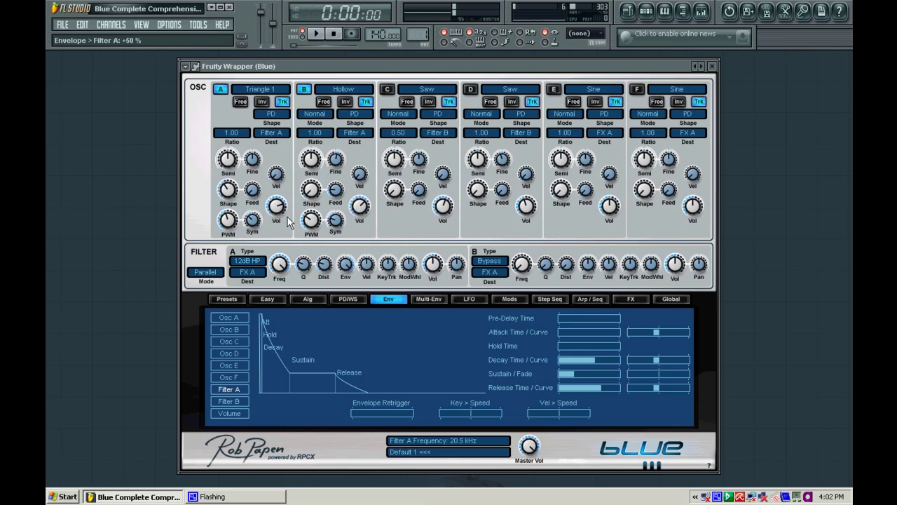
mouse_move(279, 255)
left_mouse_down()
mouse_move(281, 279)
mouse_move(281, 269)
left_mouse_up()
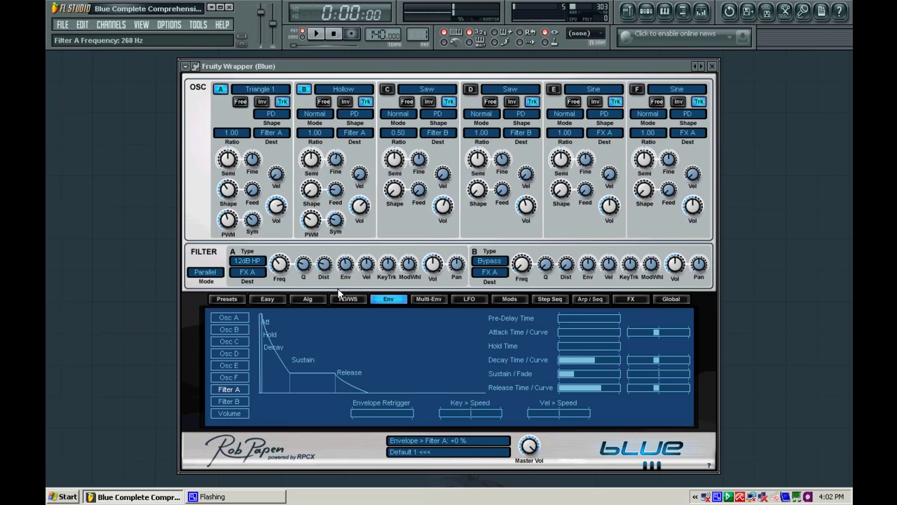
- Set Filter A's envelope amount to -19 % and give its envelope a longer attack and decay with a 46 % sustain level
left_click_drag(338, 293, 337, 280)
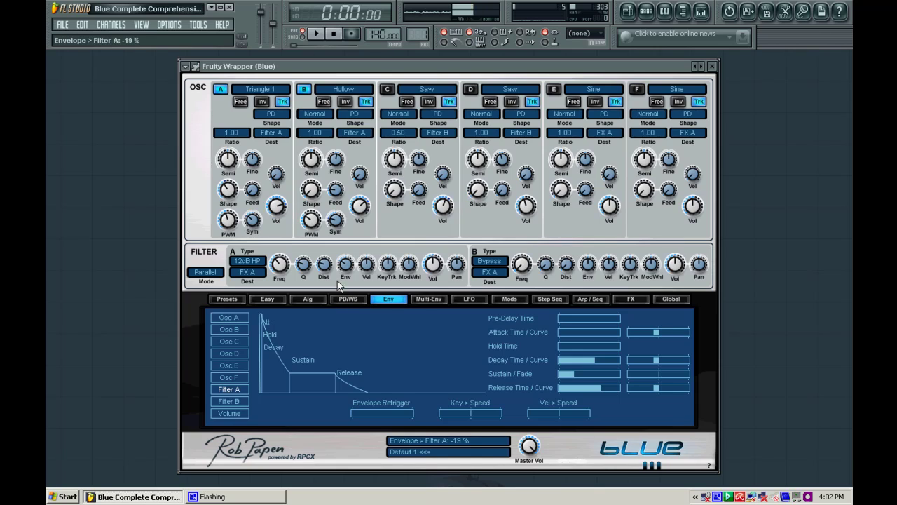
left_click(576, 332)
left_click_drag(577, 332, 588, 371)
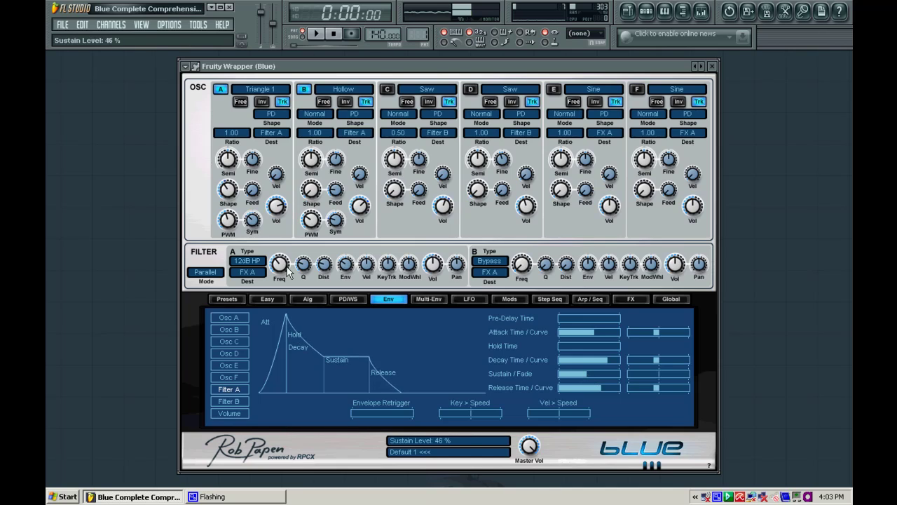
- Lower Filter A's frequency to 75 Hz and raise its envelope amount to +31 %, auditioning the sound with several notes
scroll(279, 265, "down", 2)
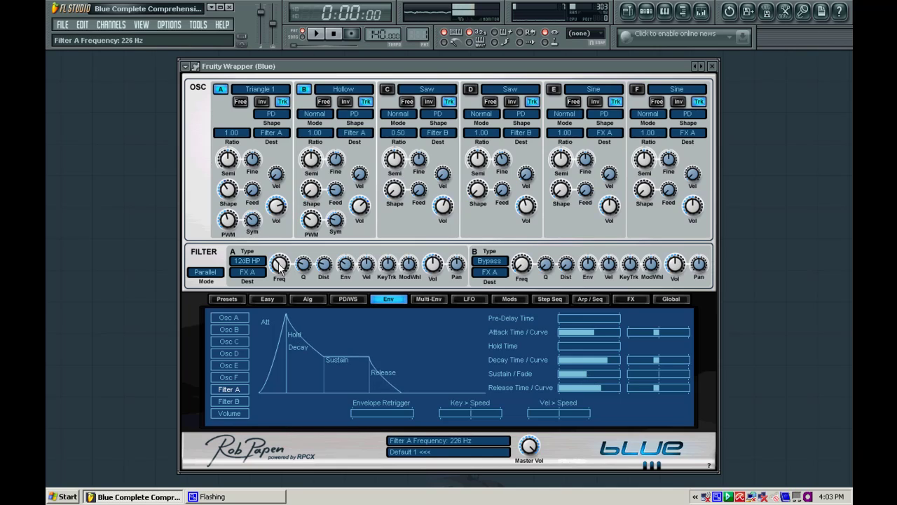
key("q")
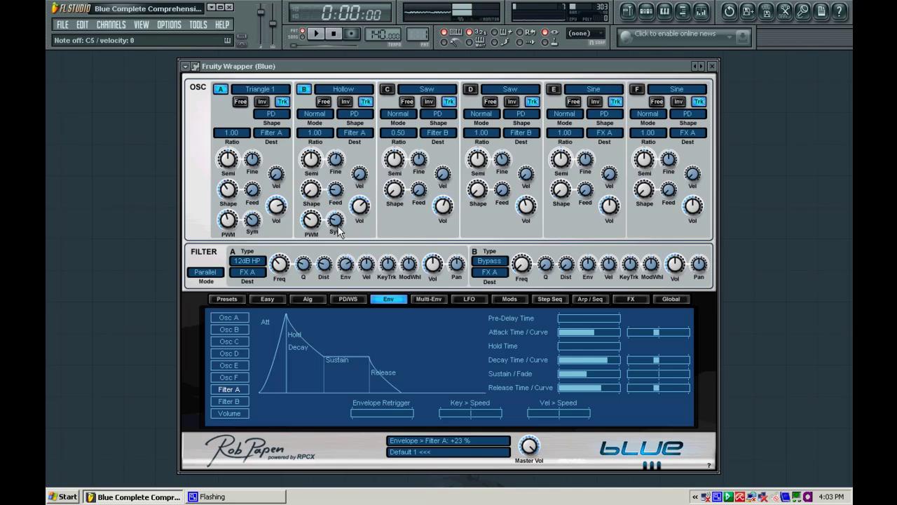
key("z")
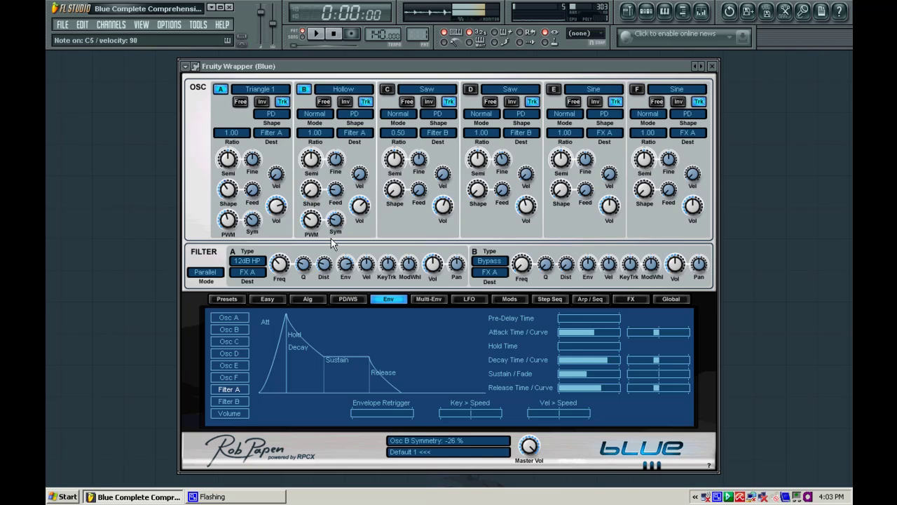
left_click_drag(284, 269, 280, 275)
key("z")
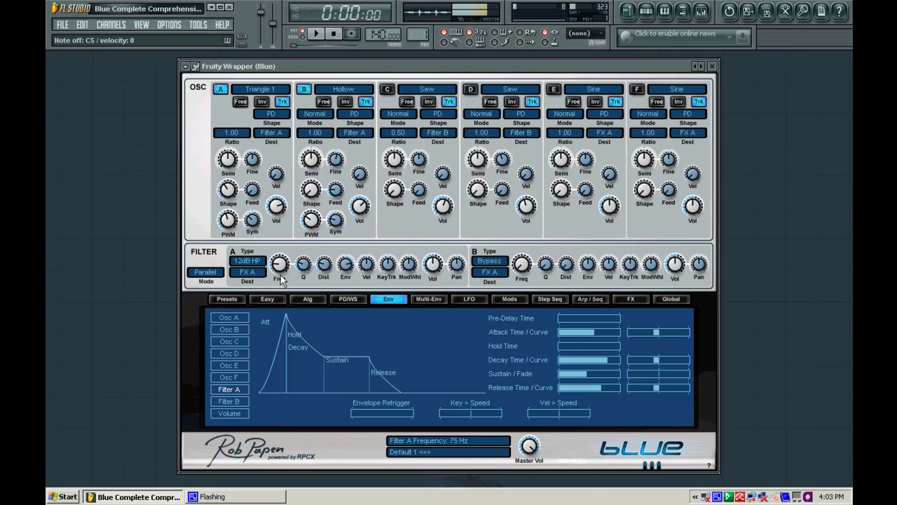
key("j")
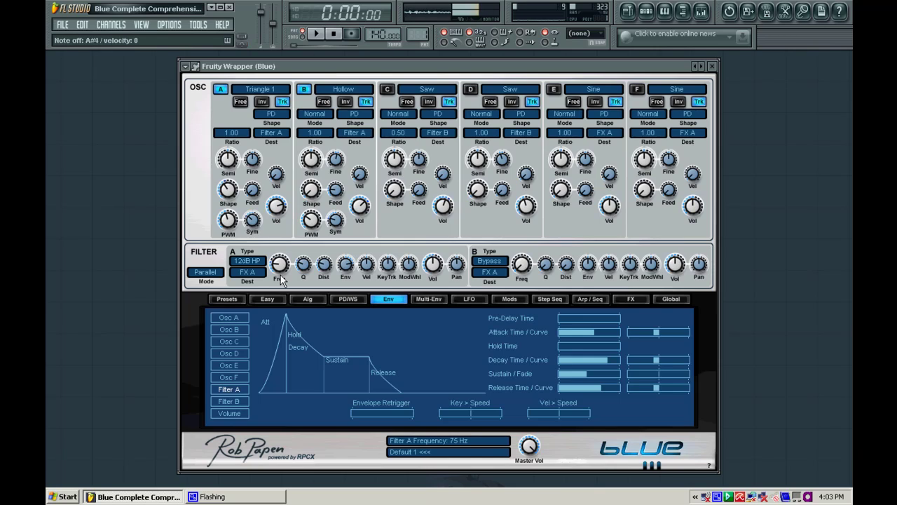
key("h")
key("q")
- Set the Filter A LFO to a 32.4 % amount, turn its sync on, and raise its speed to about the middle
left_click(469, 298)
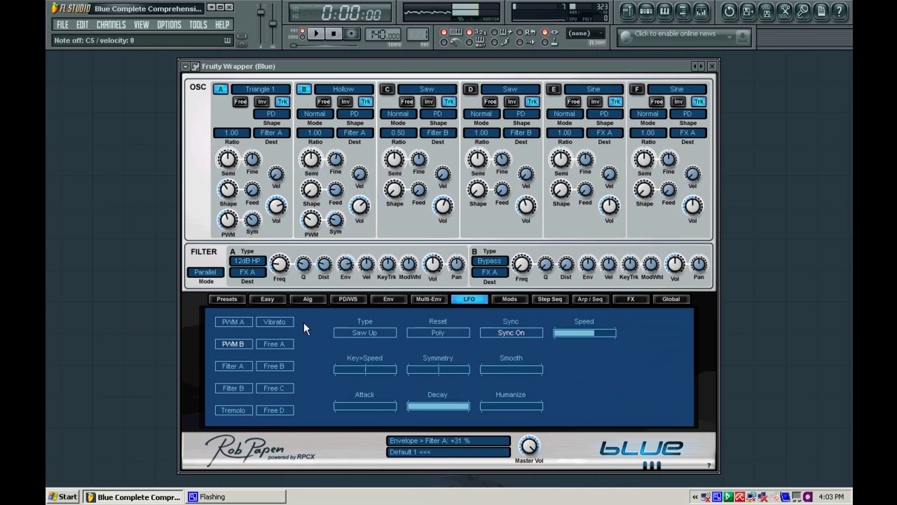
left_click(241, 367)
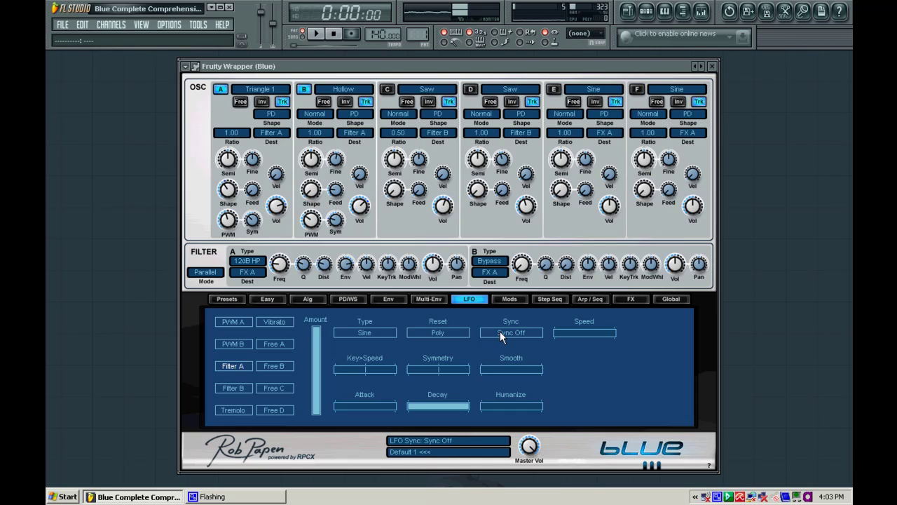
left_click_drag(320, 363, 320, 387)
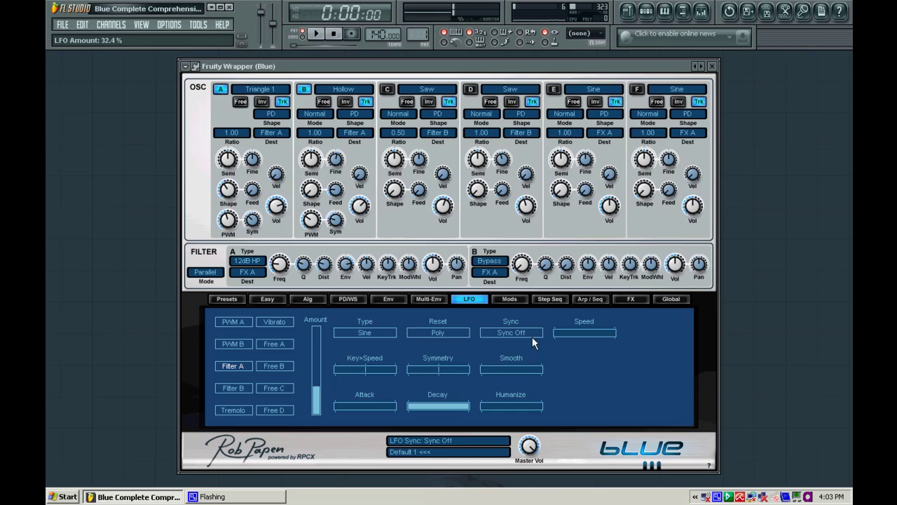
left_click(531, 334)
left_click_drag(588, 334, 585, 332)
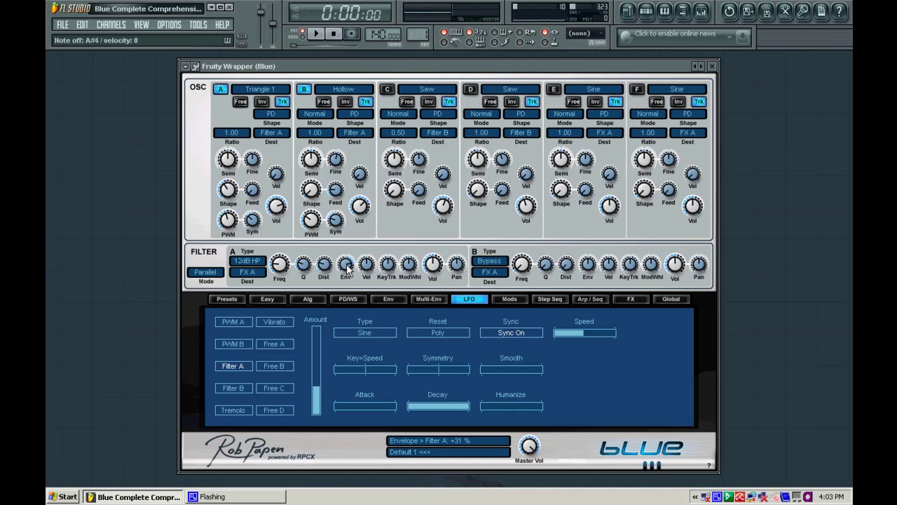
- Reduce Filter A's envelope amount to +19 % and its LFO amount to 27.3 %
left_click_drag(348, 268, 345, 268)
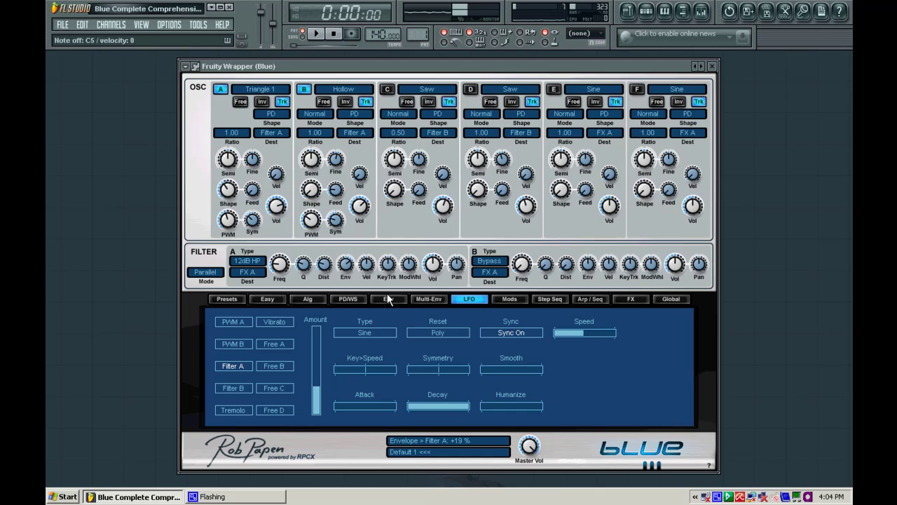
left_click(314, 358)
left_click_drag(317, 371, 316, 393)
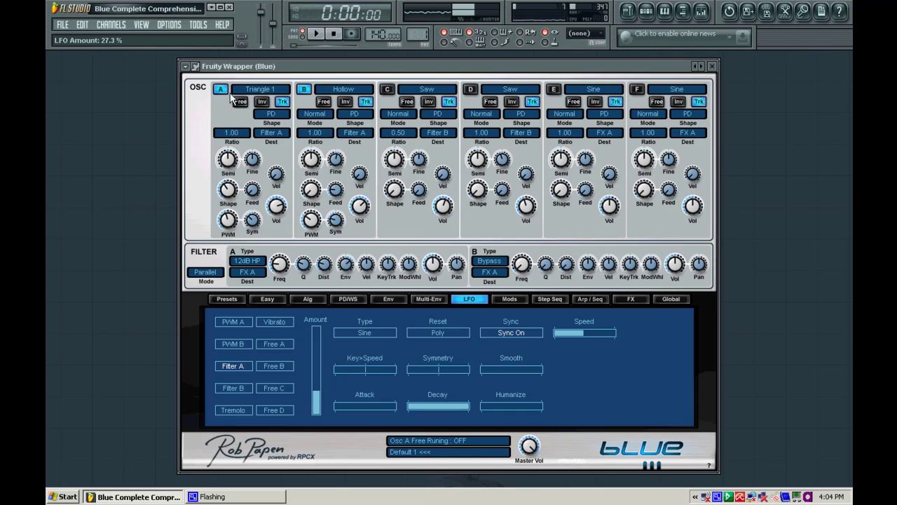
- Turn on oscillators C and D and turn off oscillators A and B
left_click(387, 89)
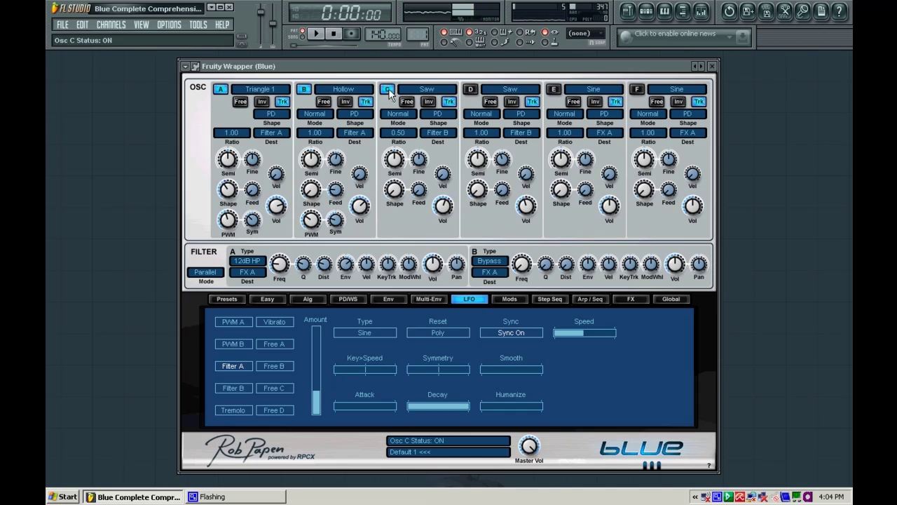
left_click(471, 89)
left_click(303, 89)
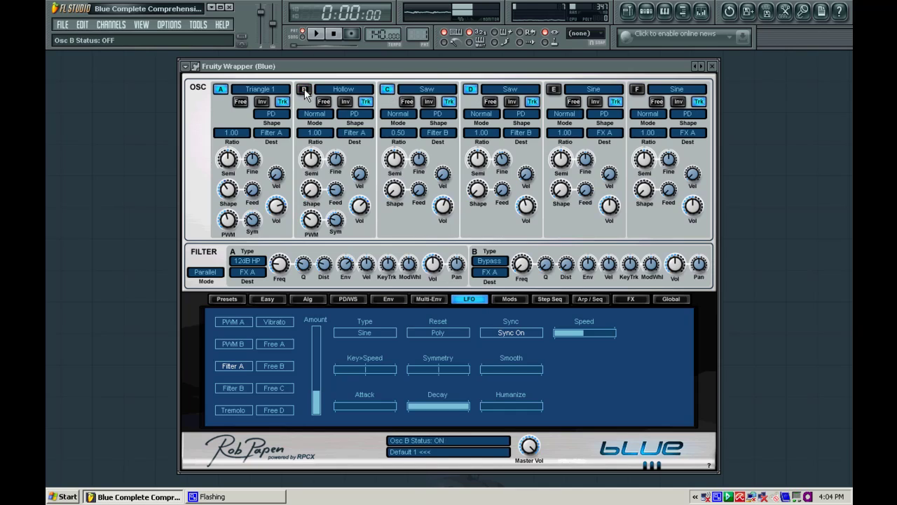
left_click(221, 90)
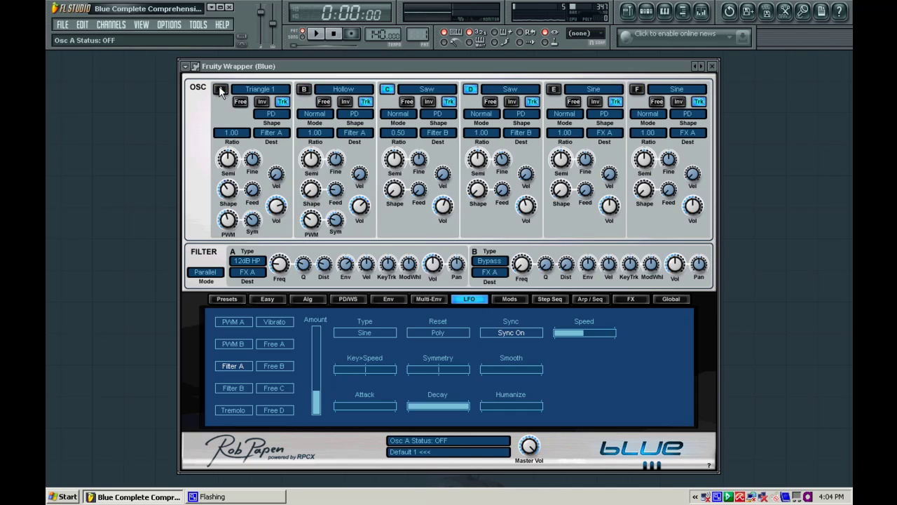
- Set Filter B's type to 12dB LP with a 197 Hz frequency, 43 % distortion and 23 % resonance
left_click(488, 263)
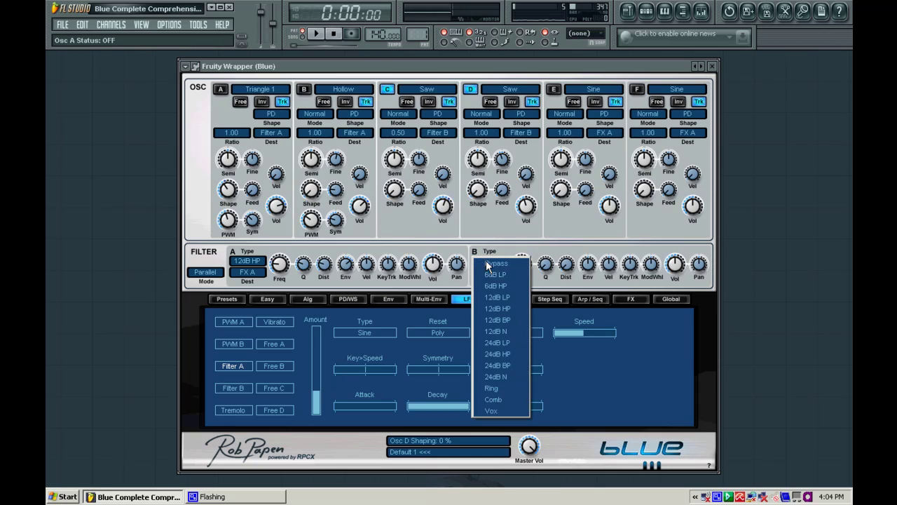
left_click(515, 296)
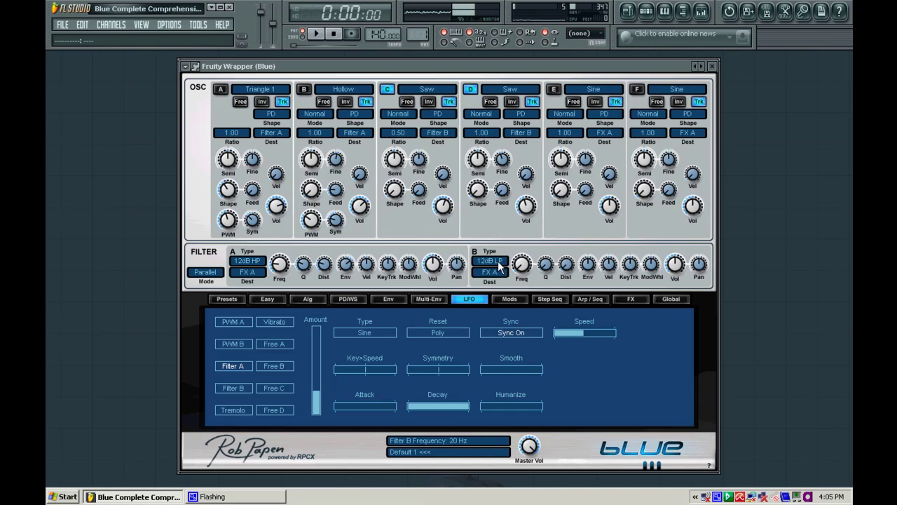
left_click_drag(520, 270, 516, 236)
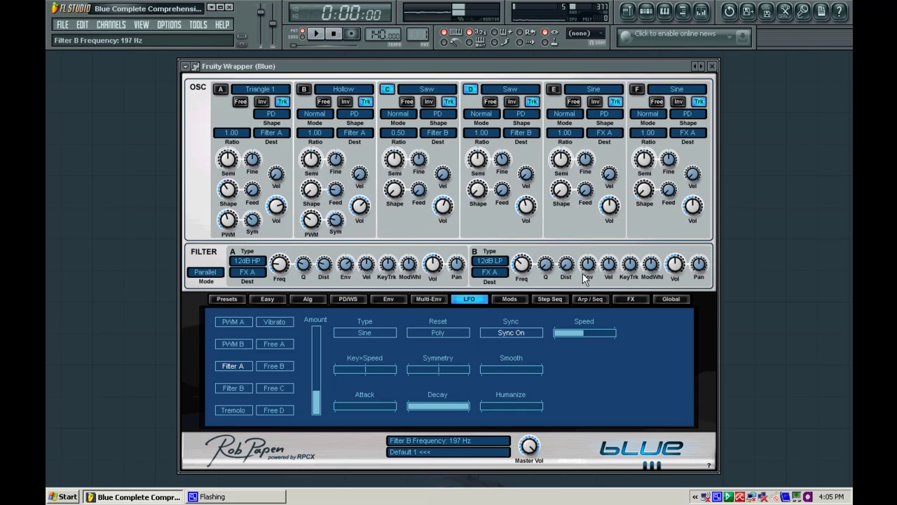
left_click_drag(573, 275, 570, 240)
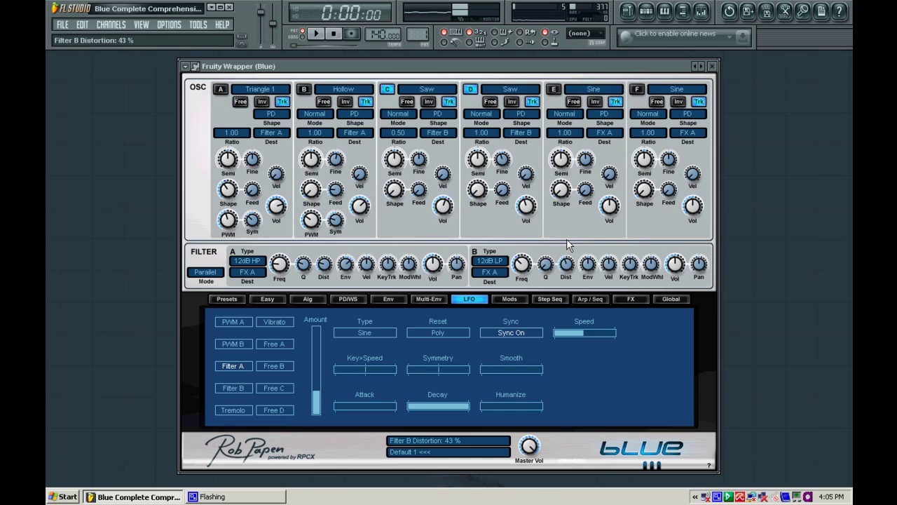
left_click_drag(550, 273, 548, 260)
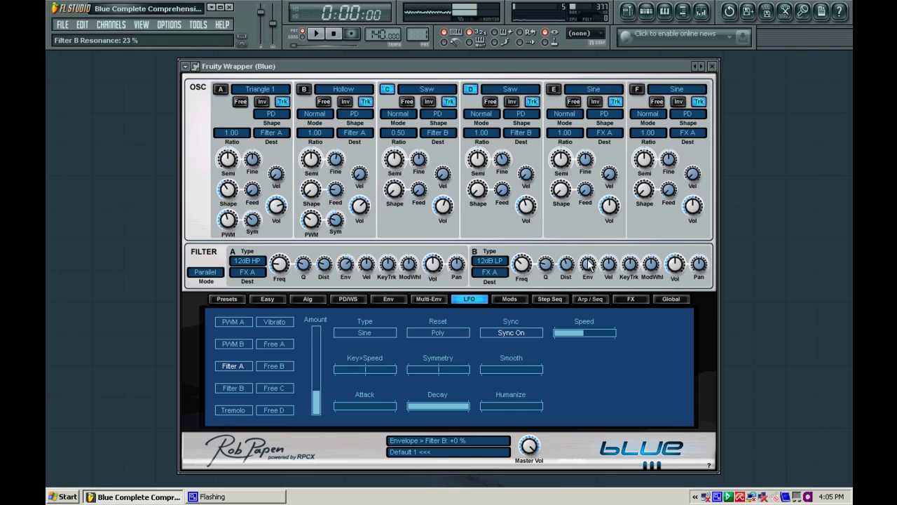
- Set Filter B's envelope amount to +27 %, display its envelope settings, and audition the sound with a few notes
left_click_drag(590, 265, 589, 246)
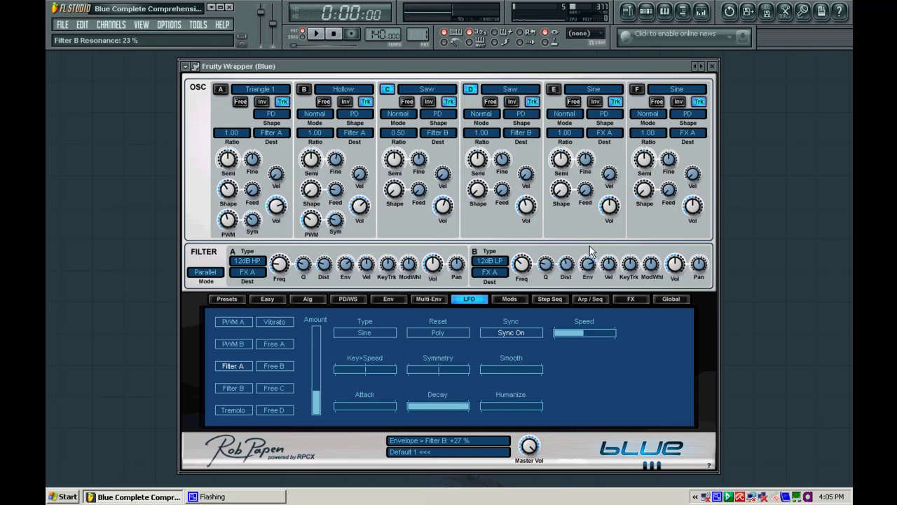
left_click(390, 298)
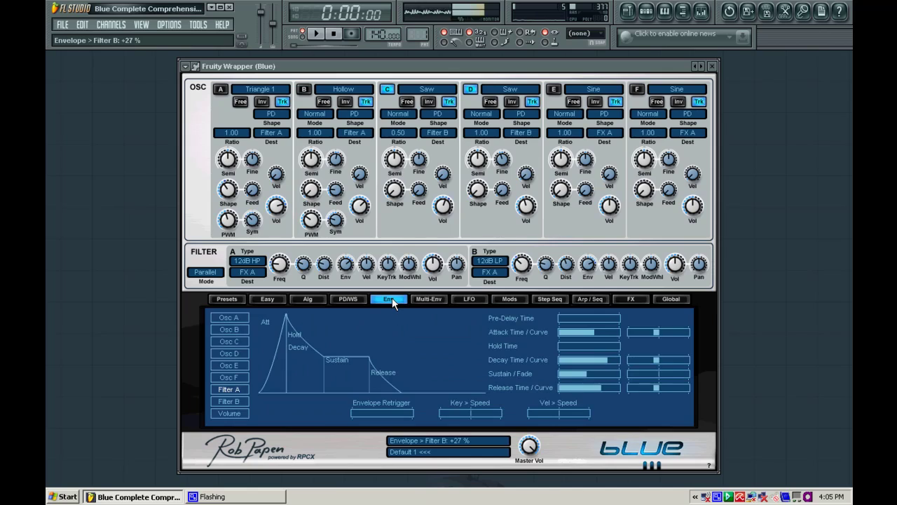
left_click(234, 401)
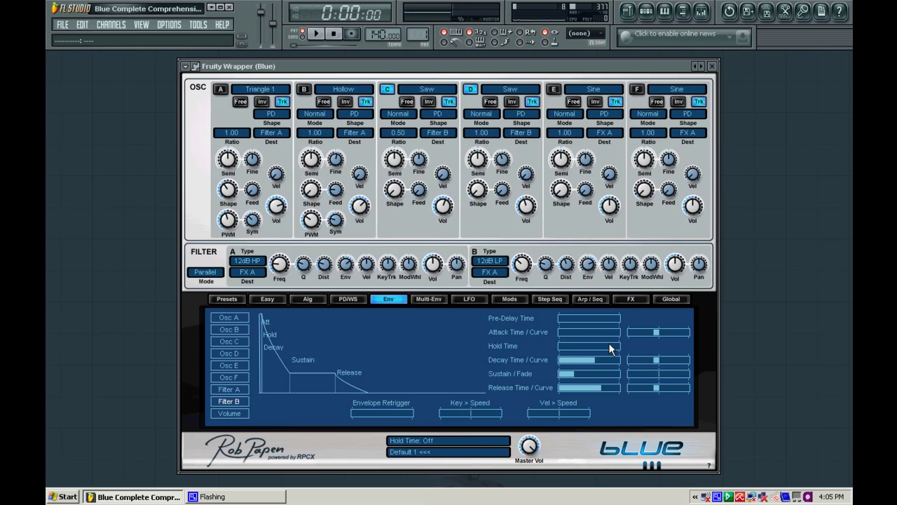
key("j")
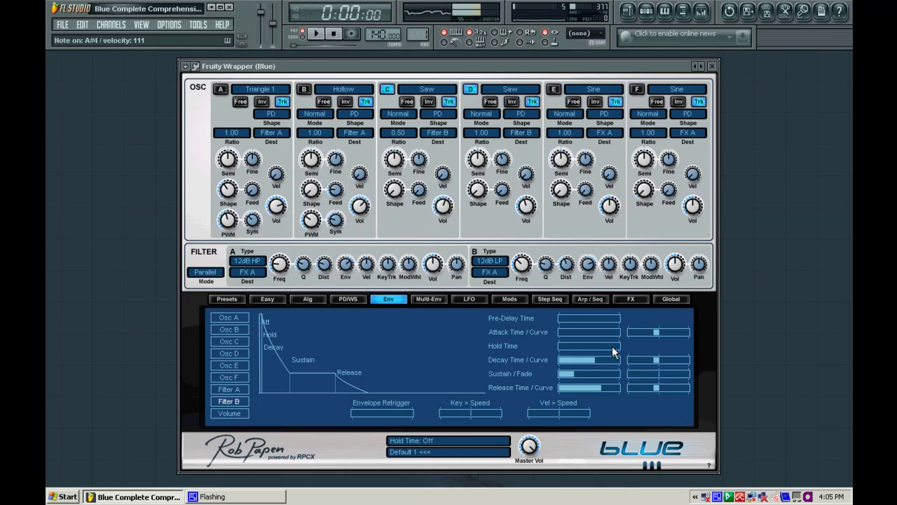
key("h")
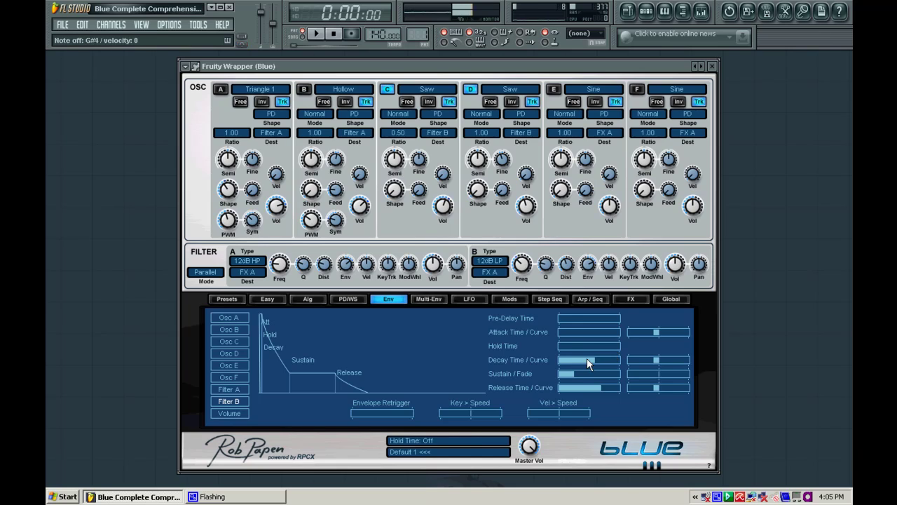
- Raise Filter B's resonance to 67 % and its distortion to 67 %, auditioning each change with several notes
left_click_drag(545, 265, 544, 253)
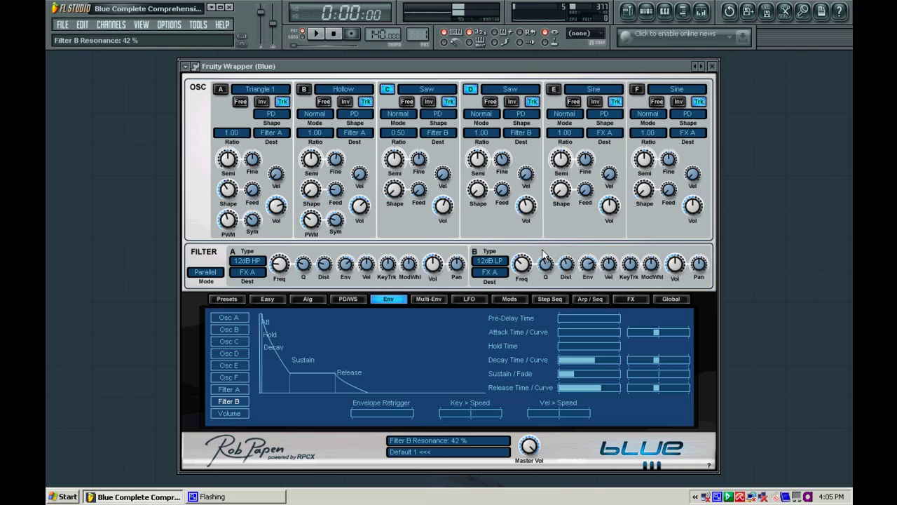
key("j")
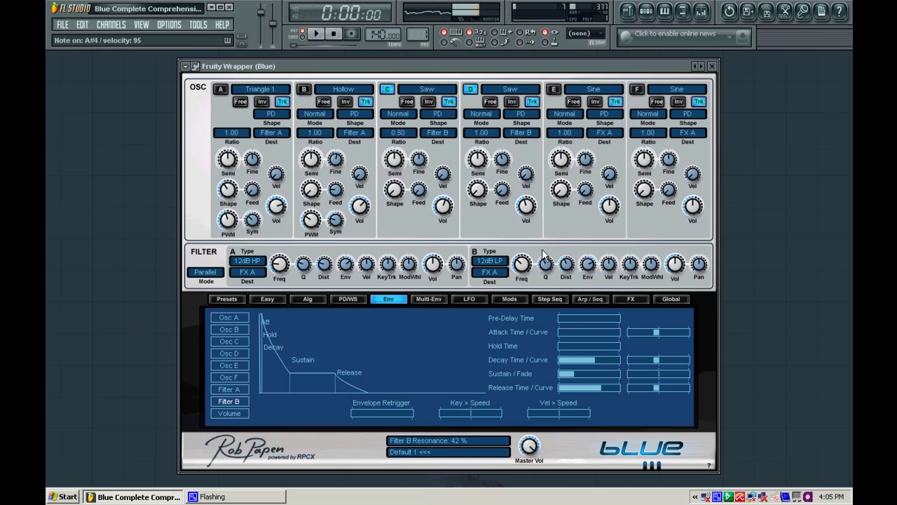
left_click_drag(544, 260, 543, 242)
key("j")
key("h")
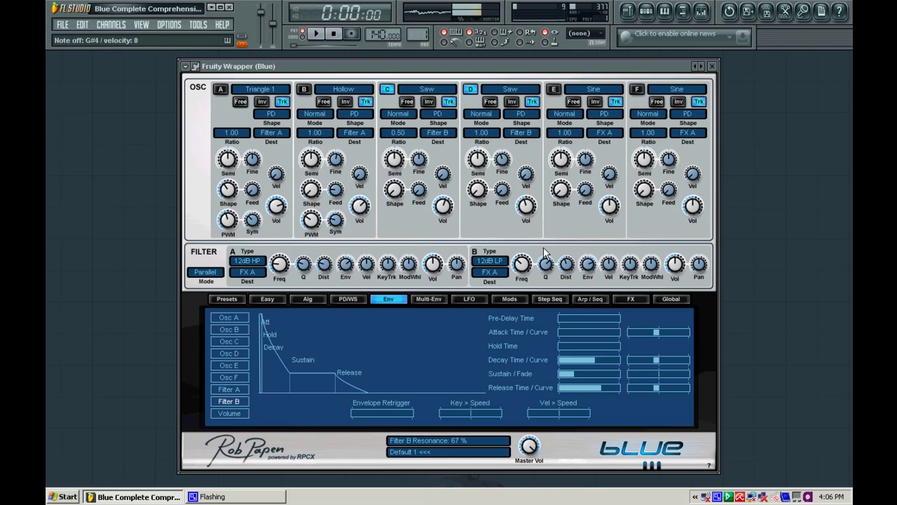
key("d")
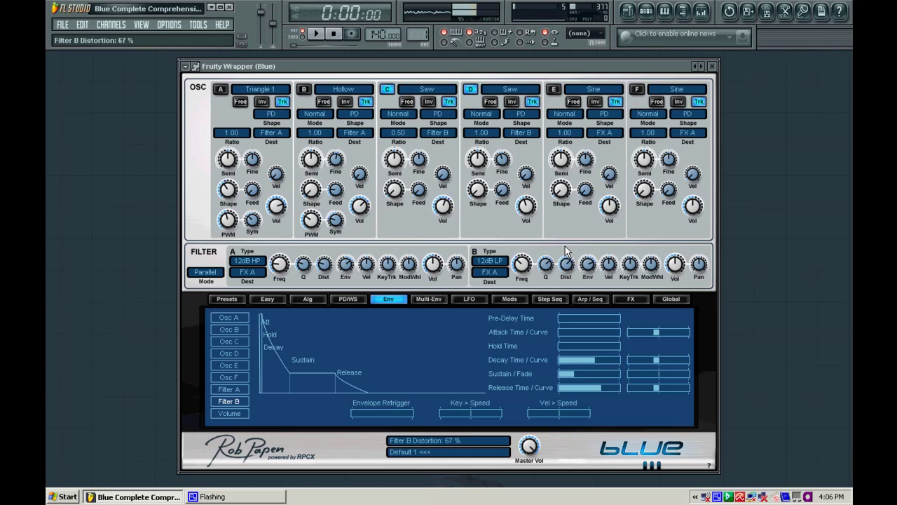
key("j")
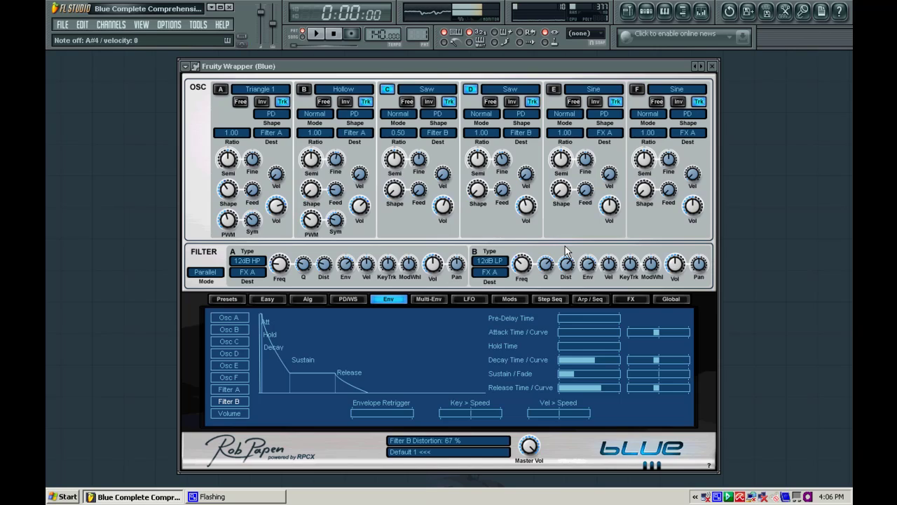
key("d")
- Set the Filter B LFO to a 7.9 % amount, turn its sync on, and raise its speed to about two-thirds
left_click(466, 298)
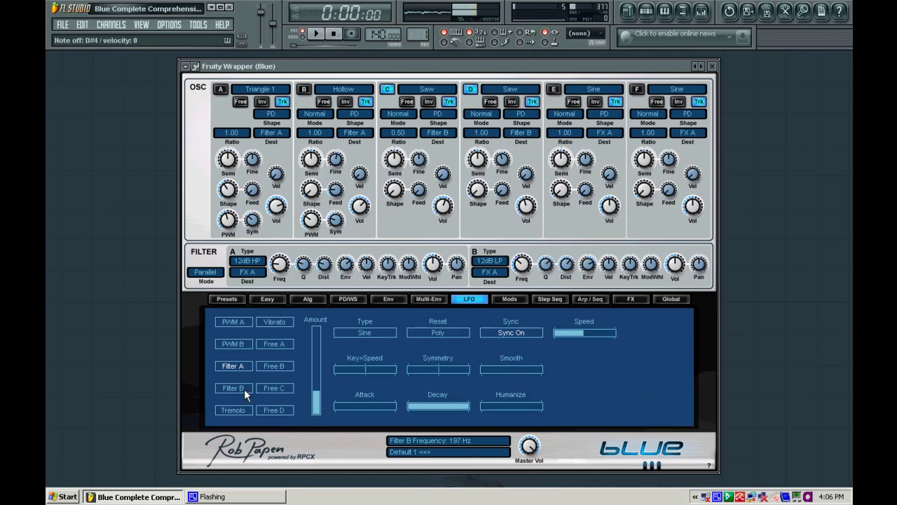
left_click(243, 387)
left_click_drag(318, 351, 319, 404)
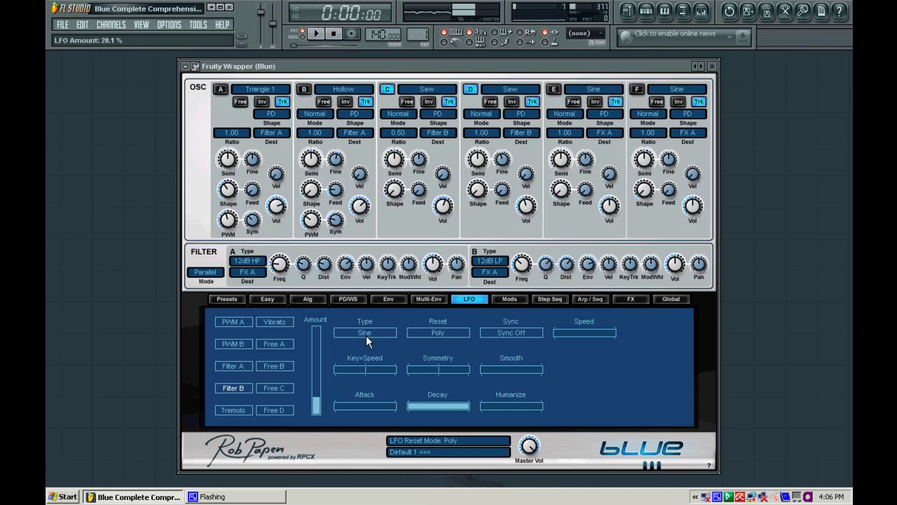
left_click(521, 332)
left_click_drag(586, 332, 595, 331)
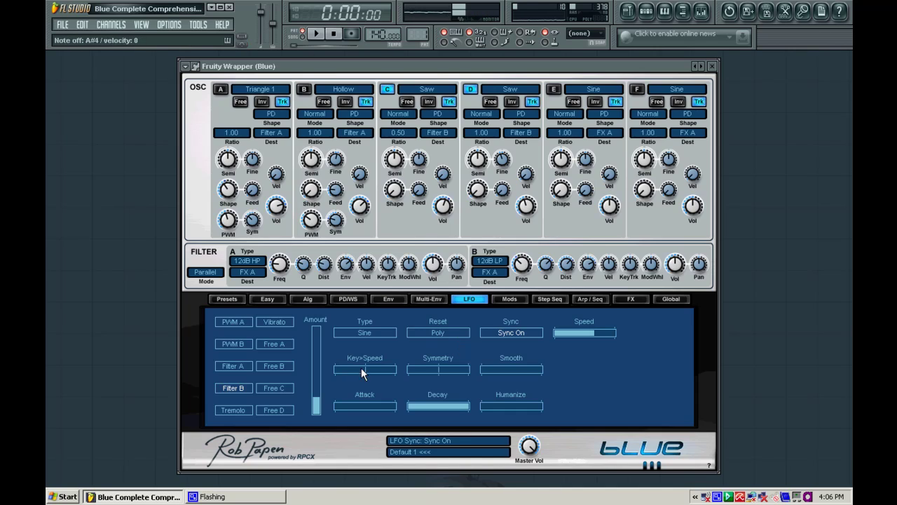
left_click(315, 405)
left_click_drag(316, 405, 316, 409)
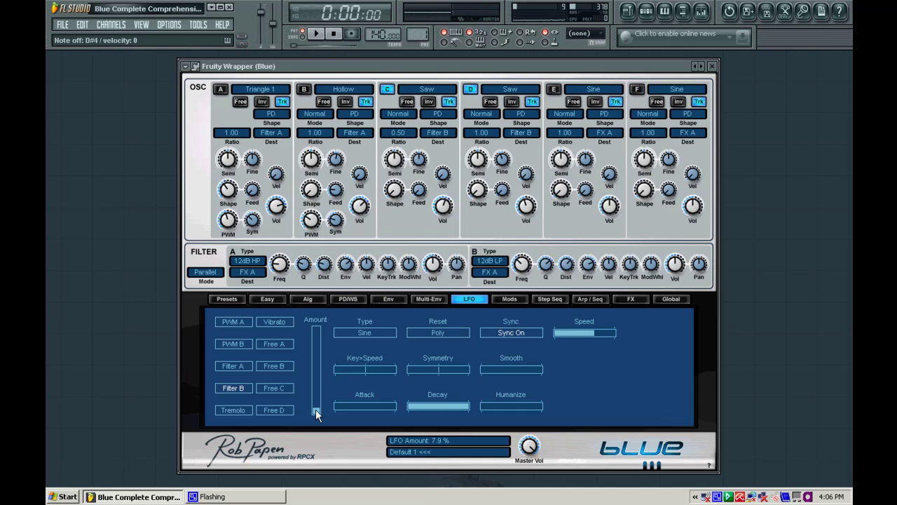
- Turn oscillators A and B back on and balance the filters with Filter B's volume at 82 % and Filter A's at 126 %
left_click(220, 91)
left_click(302, 90)
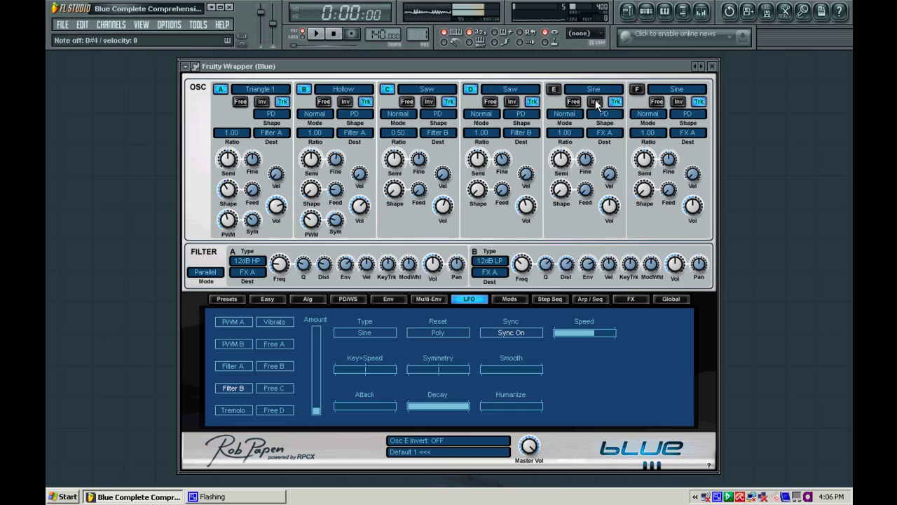
left_click_drag(677, 267, 677, 274)
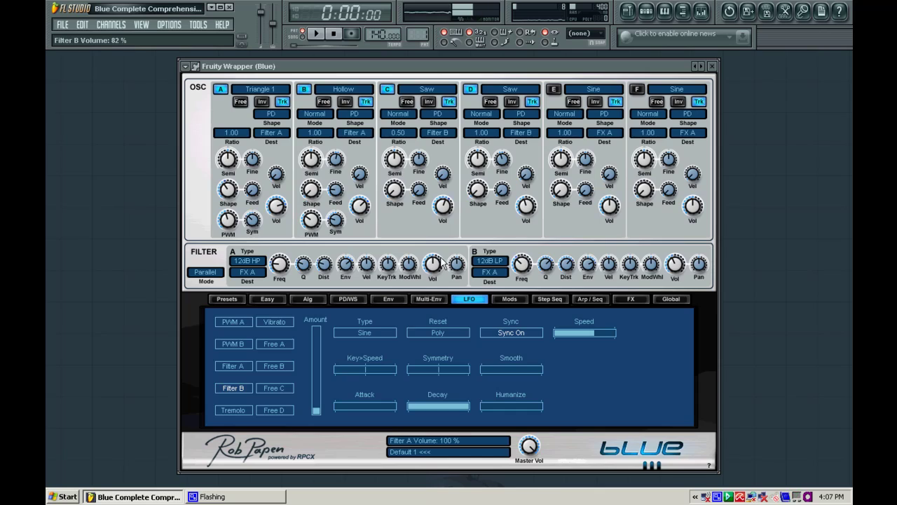
left_click_drag(436, 266, 436, 261)
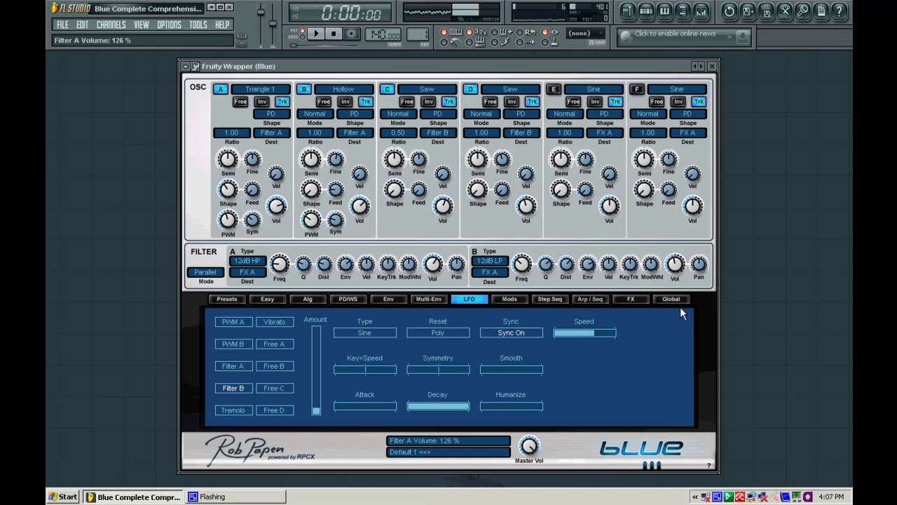
- Display the FX settings and switch the filter mode to Serial, auditioning the sound with several notes
left_click(629, 299)
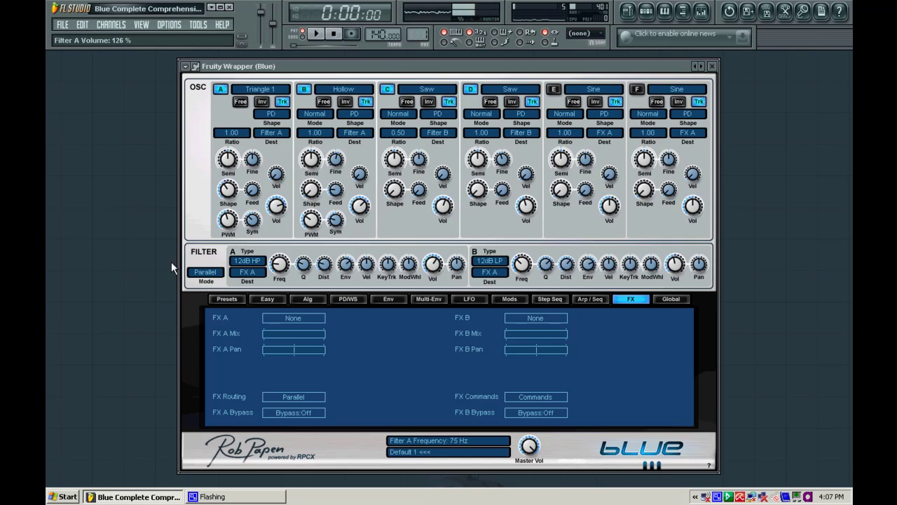
left_click(206, 274)
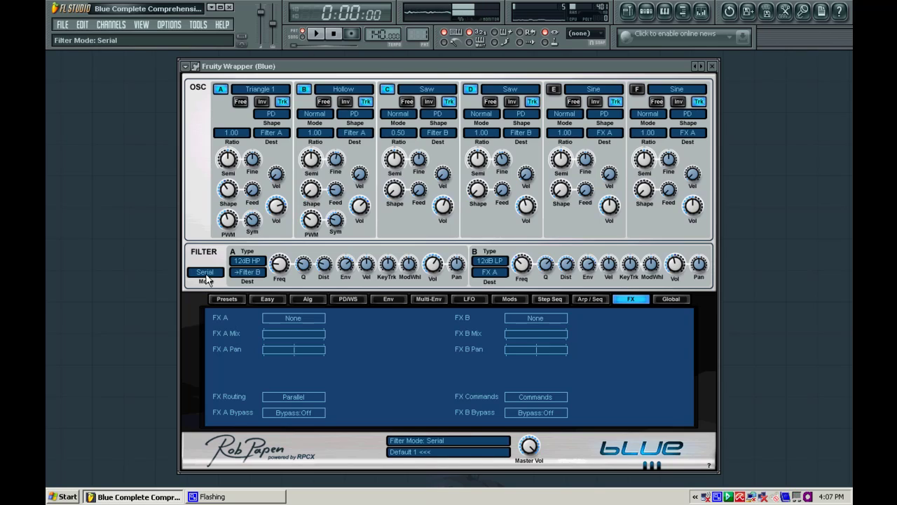
left_click(205, 274)
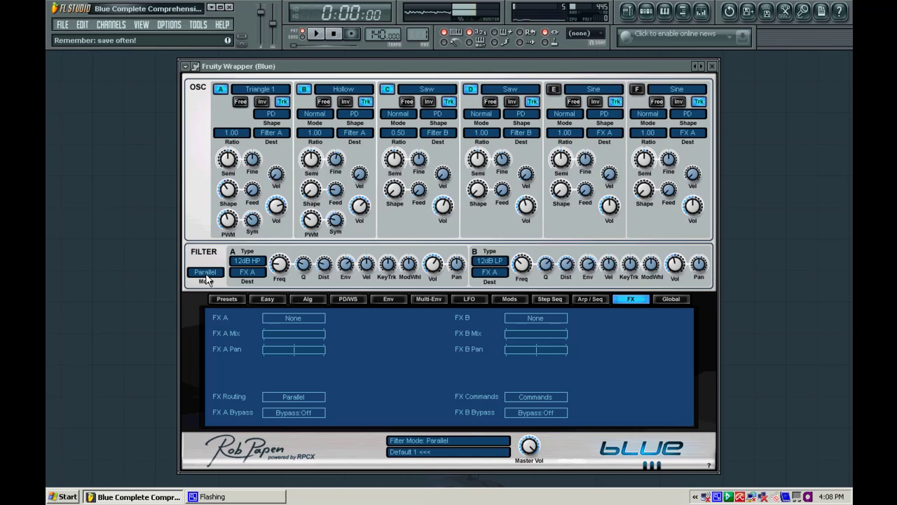
left_click(206, 272)
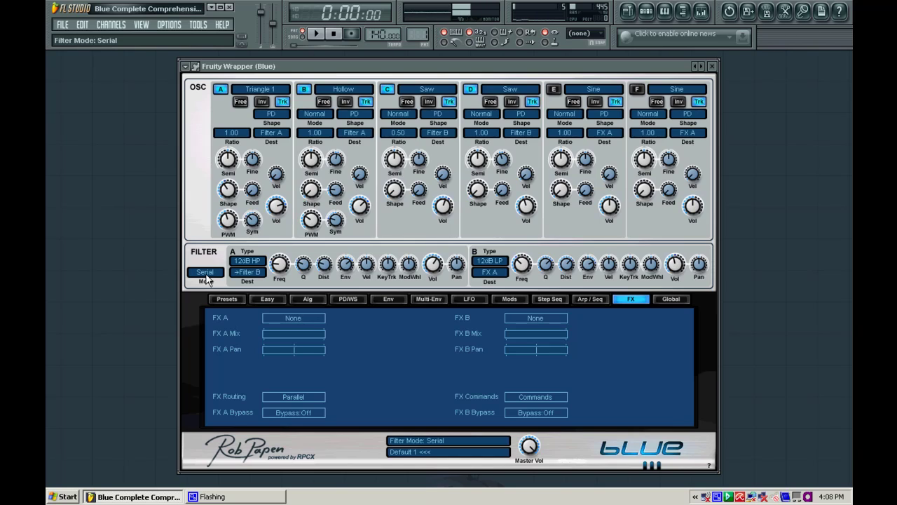
key("z")
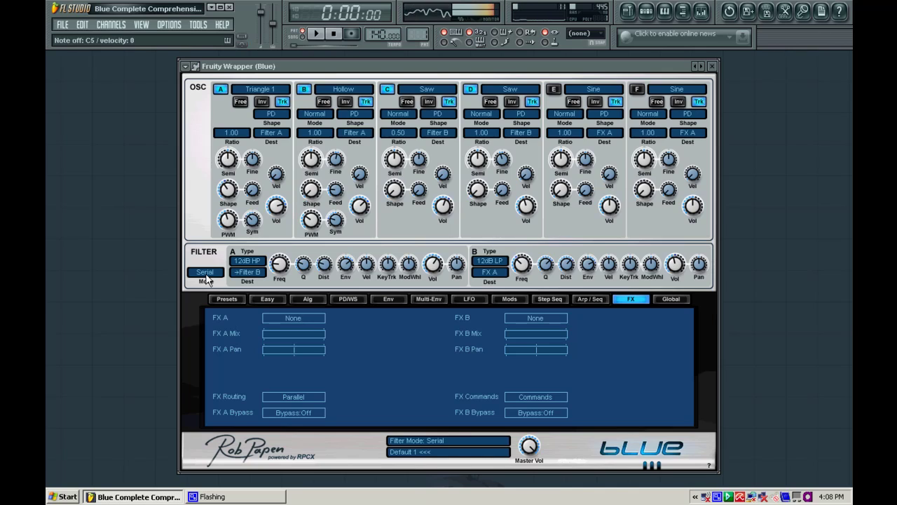
key("d")
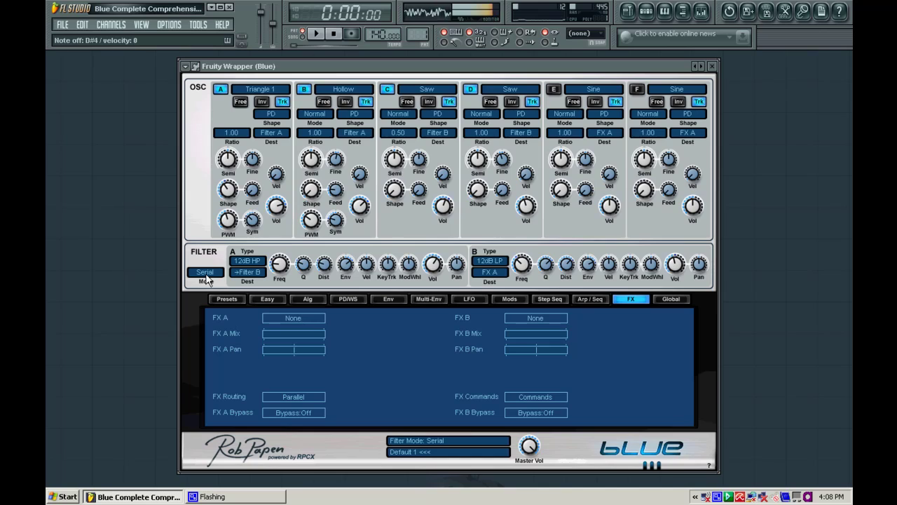
key("q")
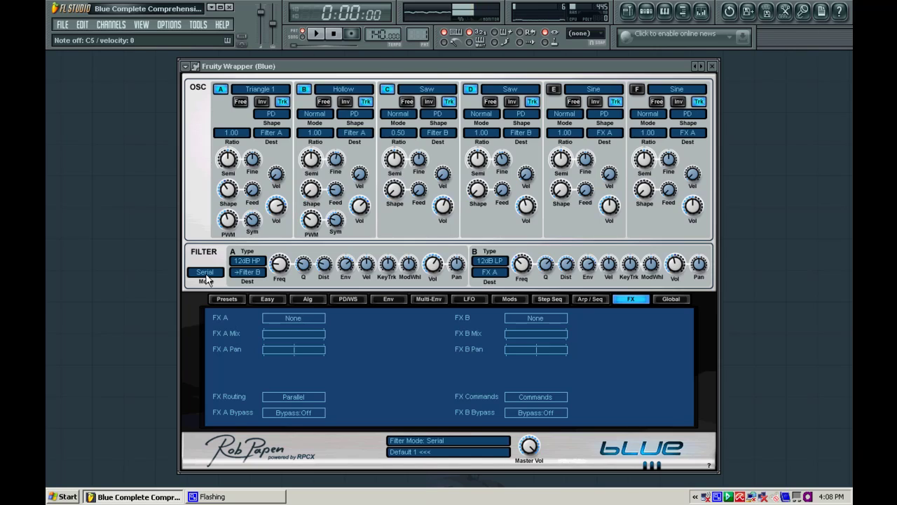
- Lower the master volume to -9.2 dB and set the filter mode to Parallel, auditioning the sound with a few notes
mouse_move(527, 454)
scroll(527, 454, "down", 2)
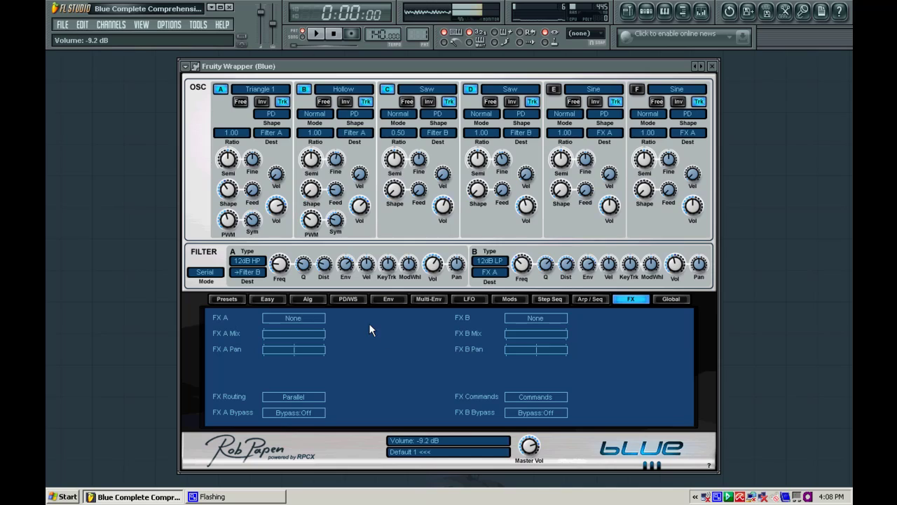
left_click(217, 277)
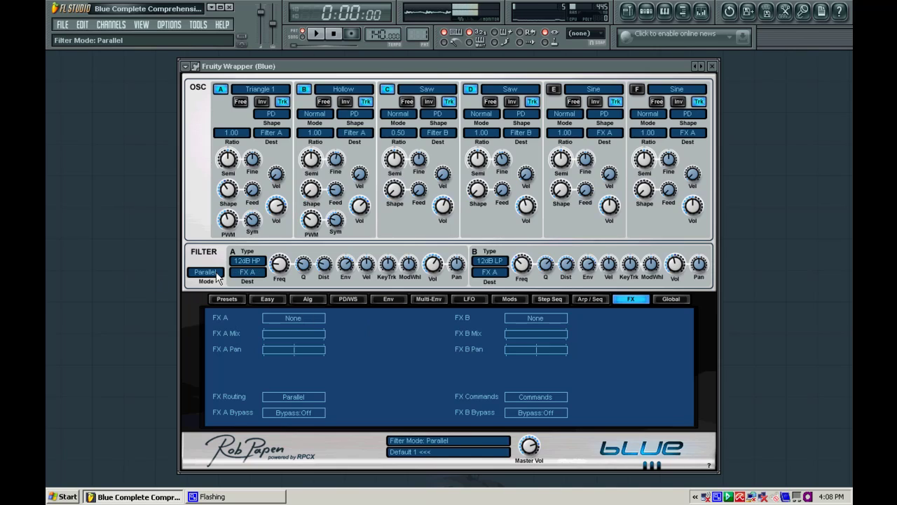
key("z")
key("z")
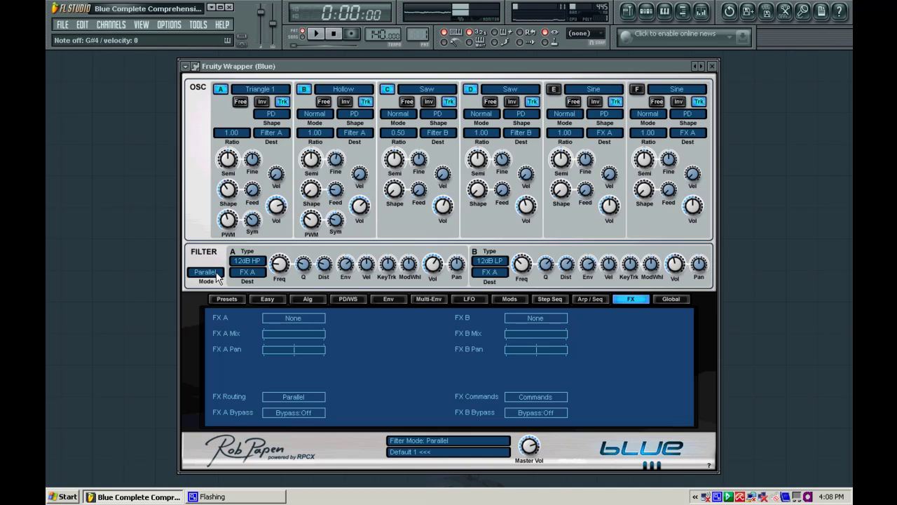
- Set FX A to Amp Sim with 41 % distortion and reduce its mix to a little over a third, auditioning the sound
left_click(300, 318)
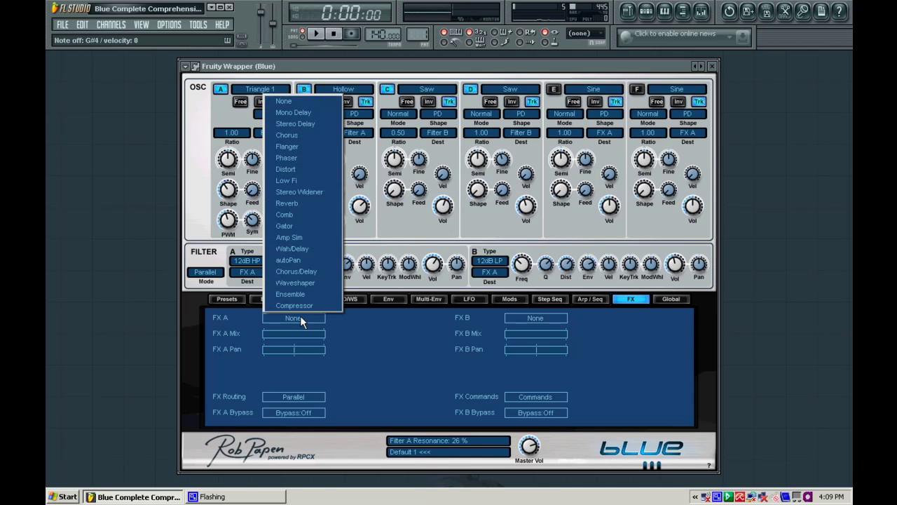
left_click(323, 238)
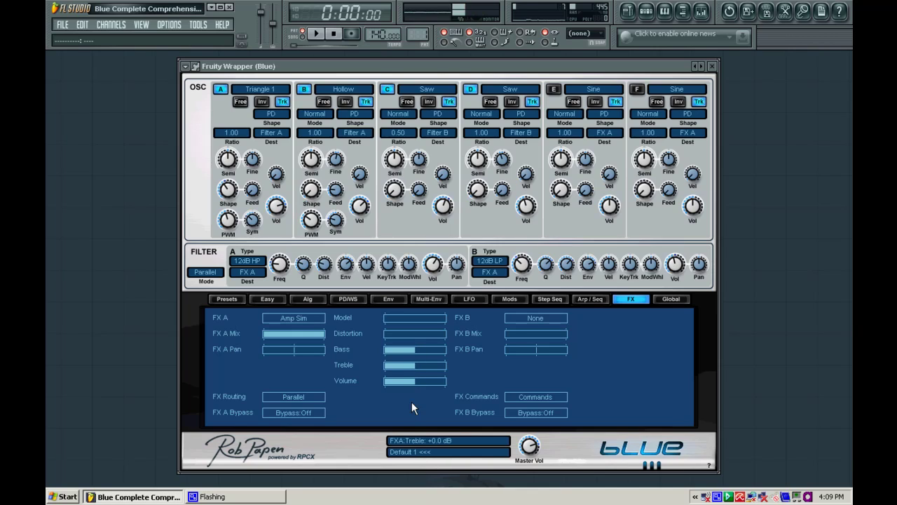
key("z")
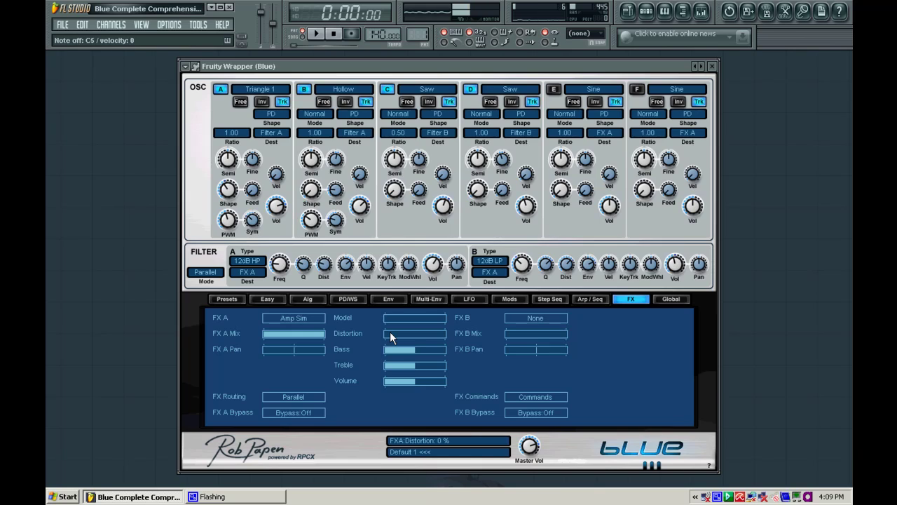
left_click_drag(394, 331, 409, 332)
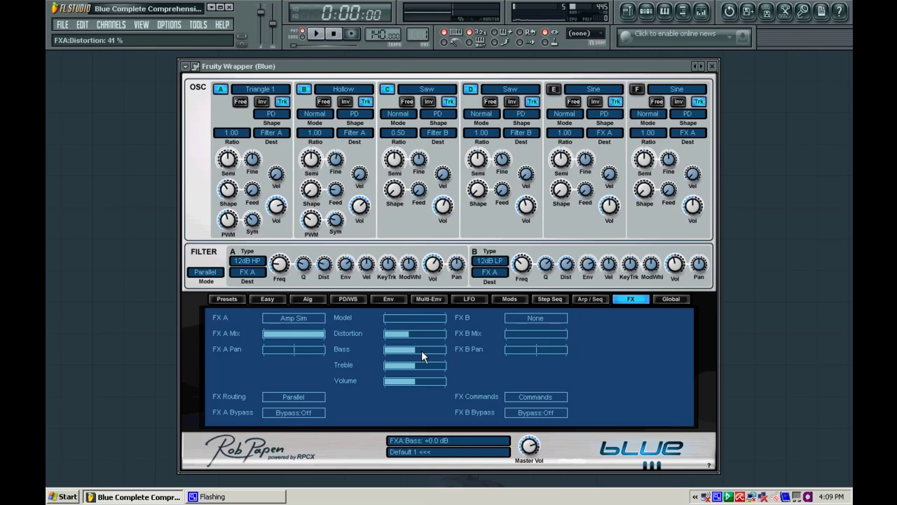
key("q")
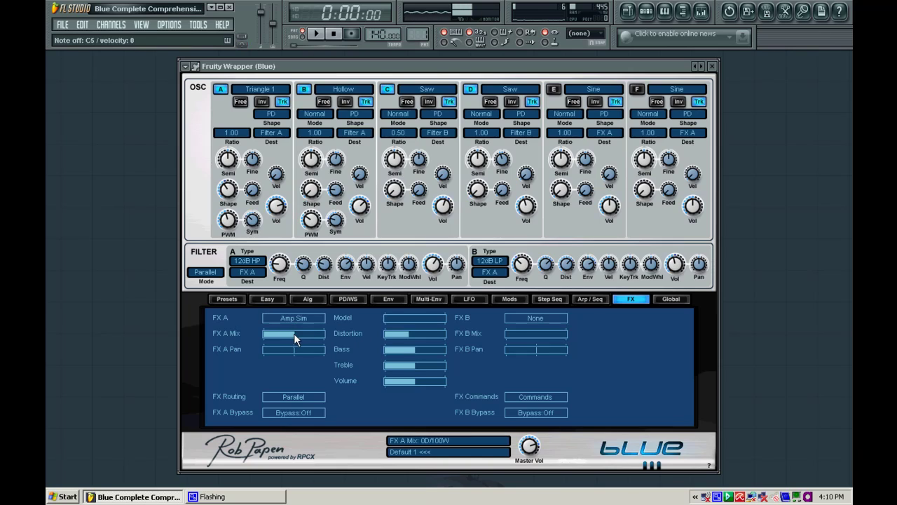
left_click_drag(294, 333, 287, 334)
- Set the FX routing to Serial and FX B to Mono Delay, with its length at about two-thirds and feedback at -54 %
left_click(287, 396)
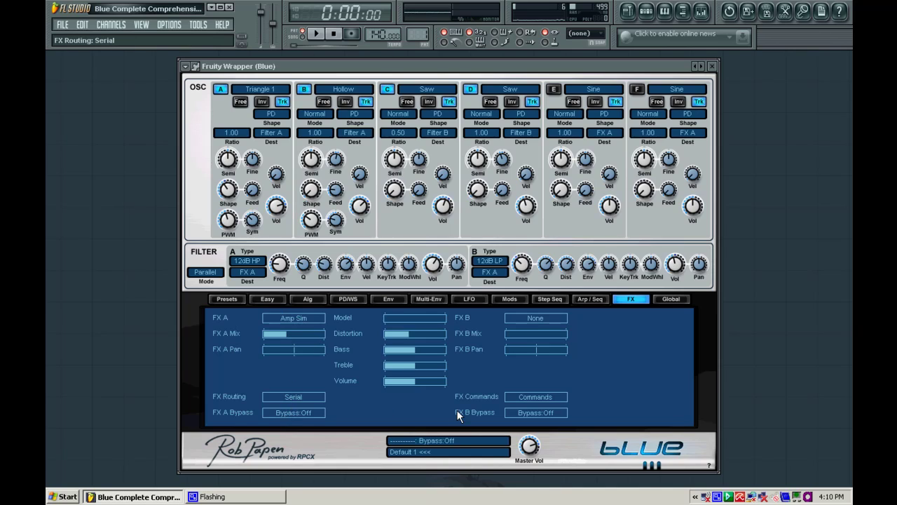
left_click(532, 316)
left_click(557, 111)
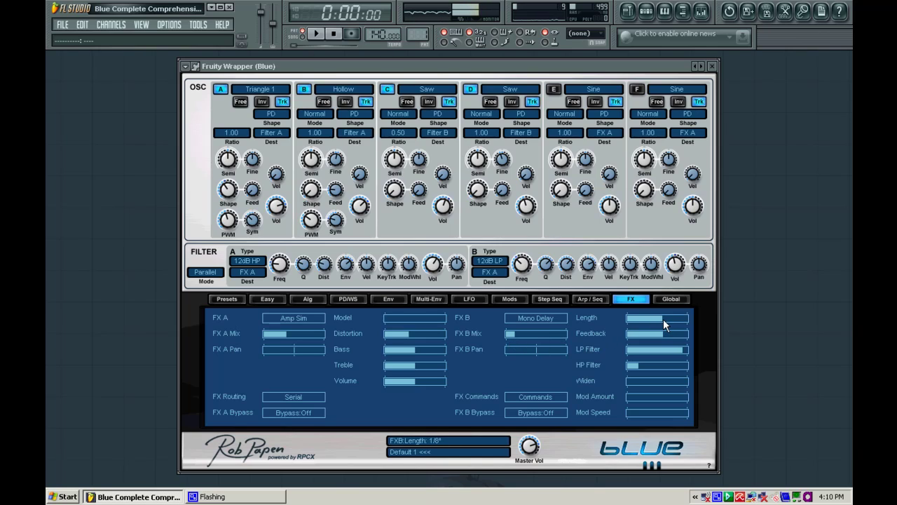
left_click_drag(663, 319, 670, 324)
left_click(644, 332)
left_click_drag(645, 335, 641, 333)
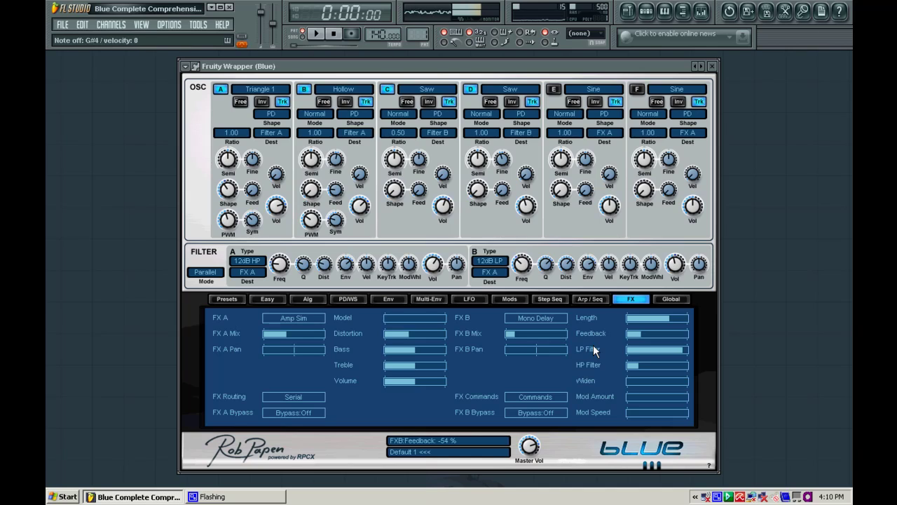
mouse_move(676, 351)
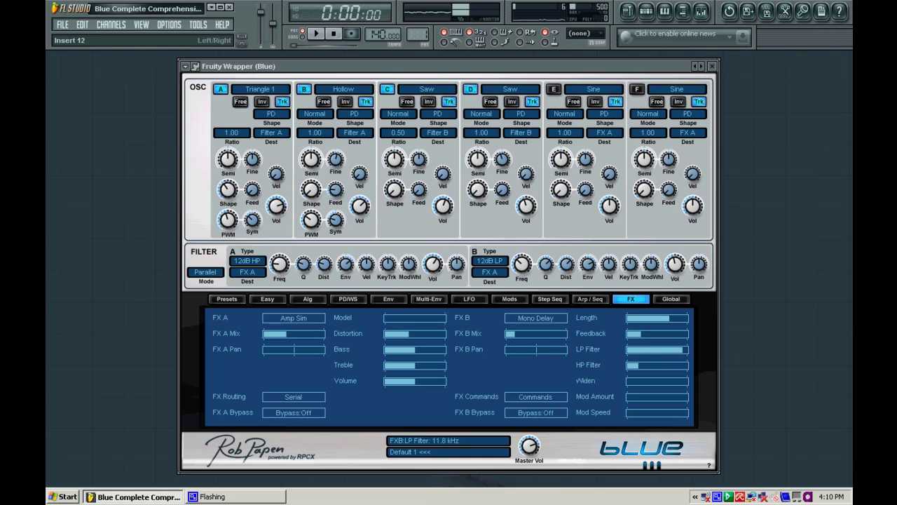
- Display the mixer, examine the Blue track's effect slots and signal while playing a note, and move the mixer out of view
key("F9")
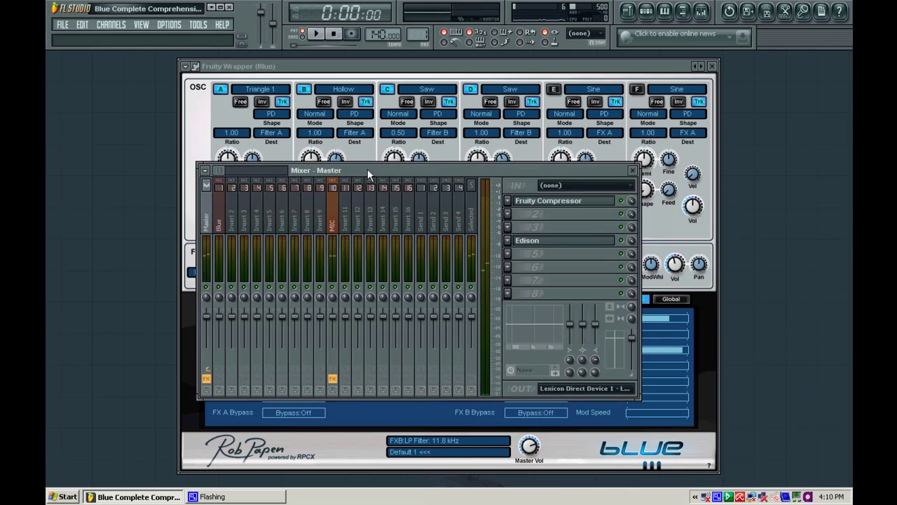
left_click_drag(367, 169, 386, 168)
left_click(236, 219)
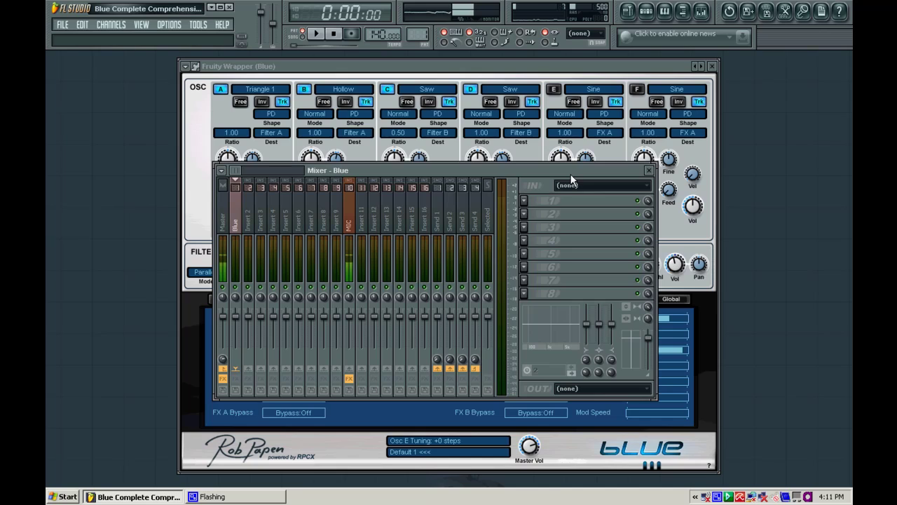
key("z")
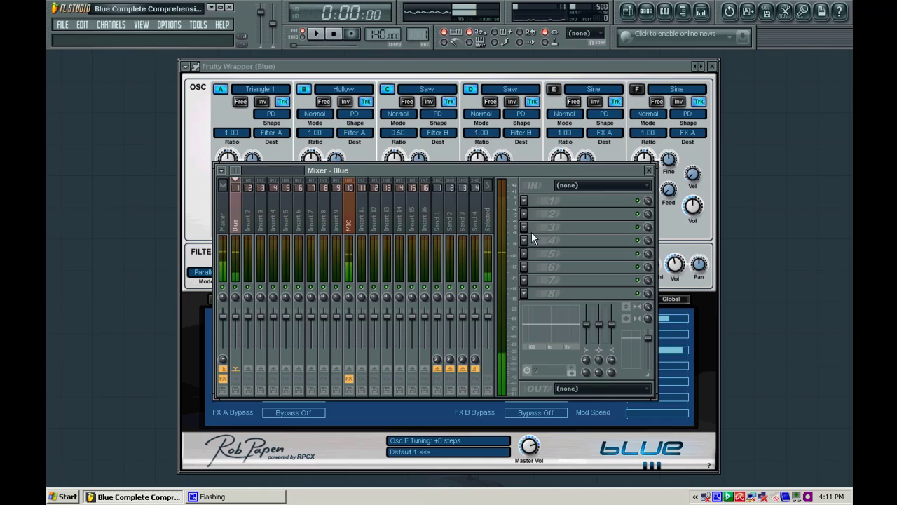
left_click_drag(453, 172, 896, 226)
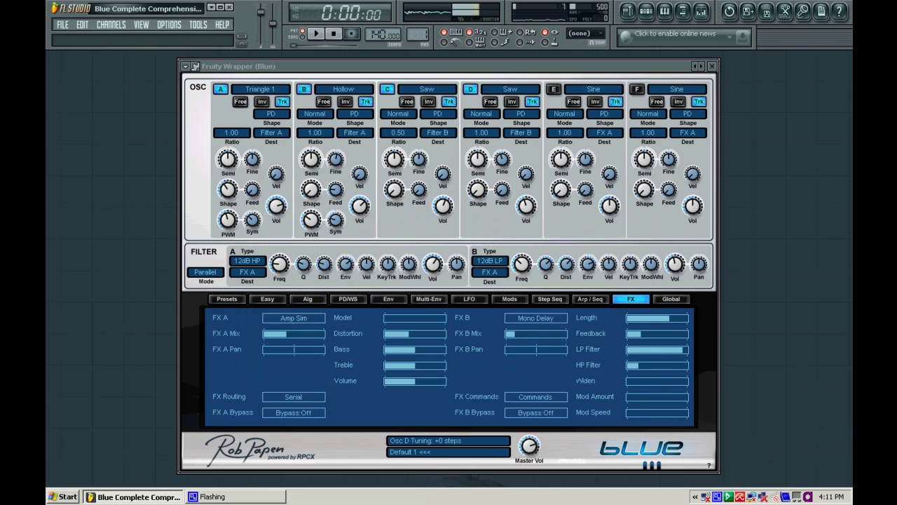